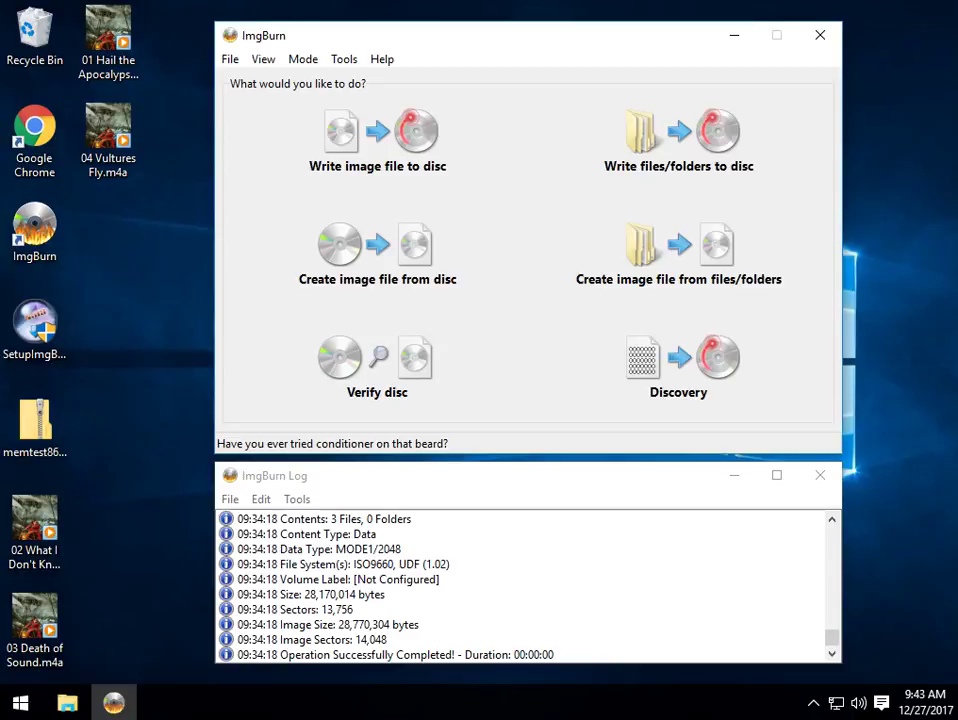
- View the mode for writing an image file to disc and return to the Ez-Mode Picker
{"action": "left_click", "coordinate": [303, 59]}
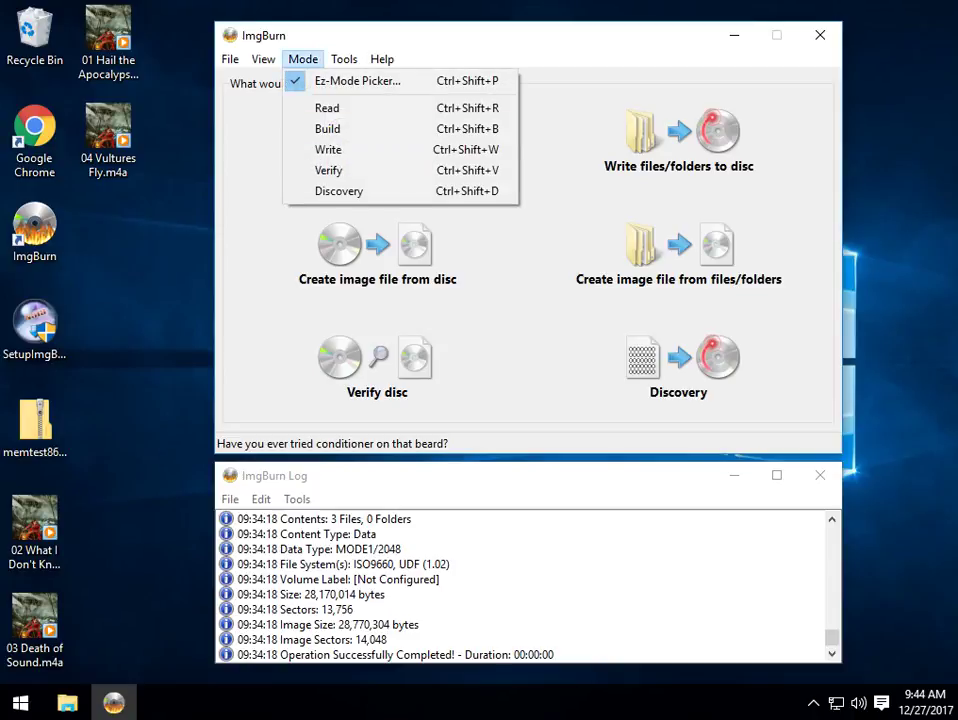
{"action": "left_click", "coordinate": [540, 200]}
{"action": "left_click", "coordinate": [377, 150]}
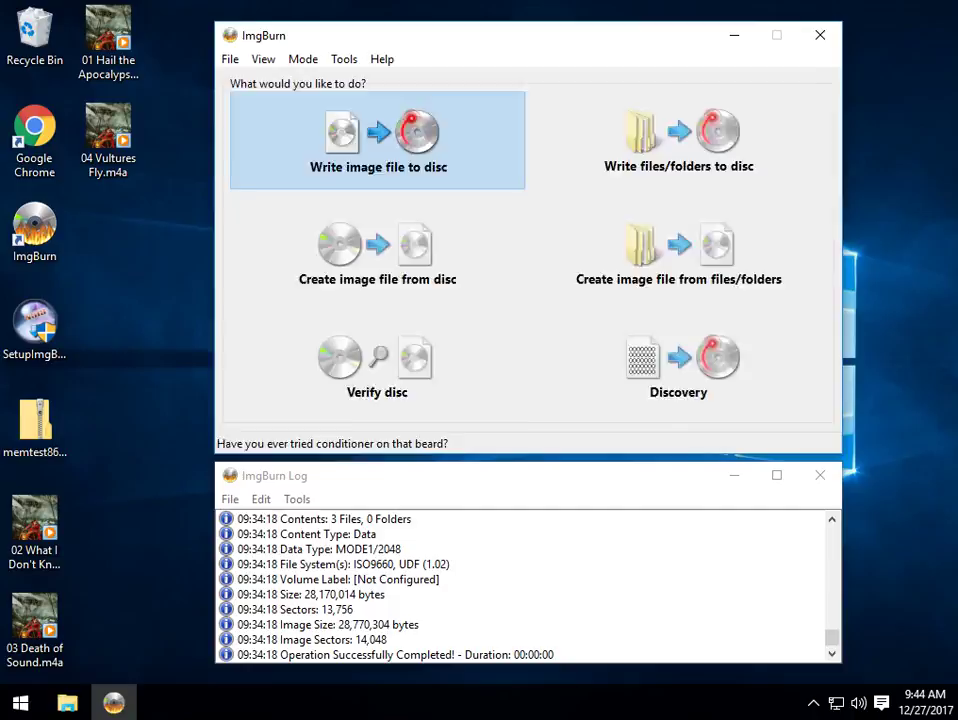
{"action": "key", "text": "alt+m"}
{"action": "key", "text": "Down"}
{"action": "key", "text": "Up"}
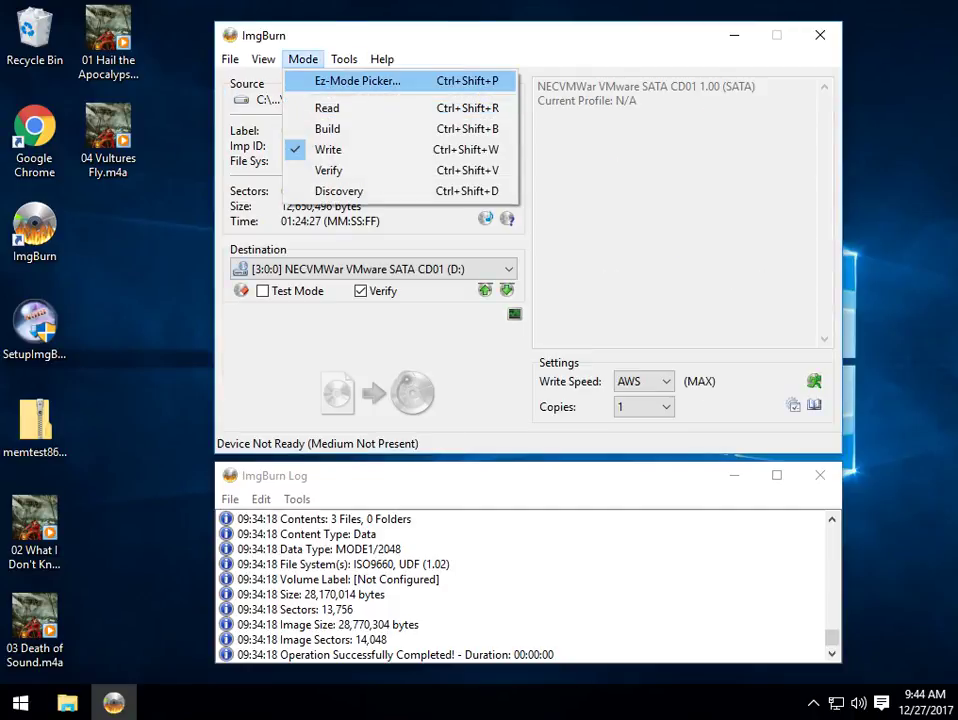
{"action": "key", "text": "Return"}
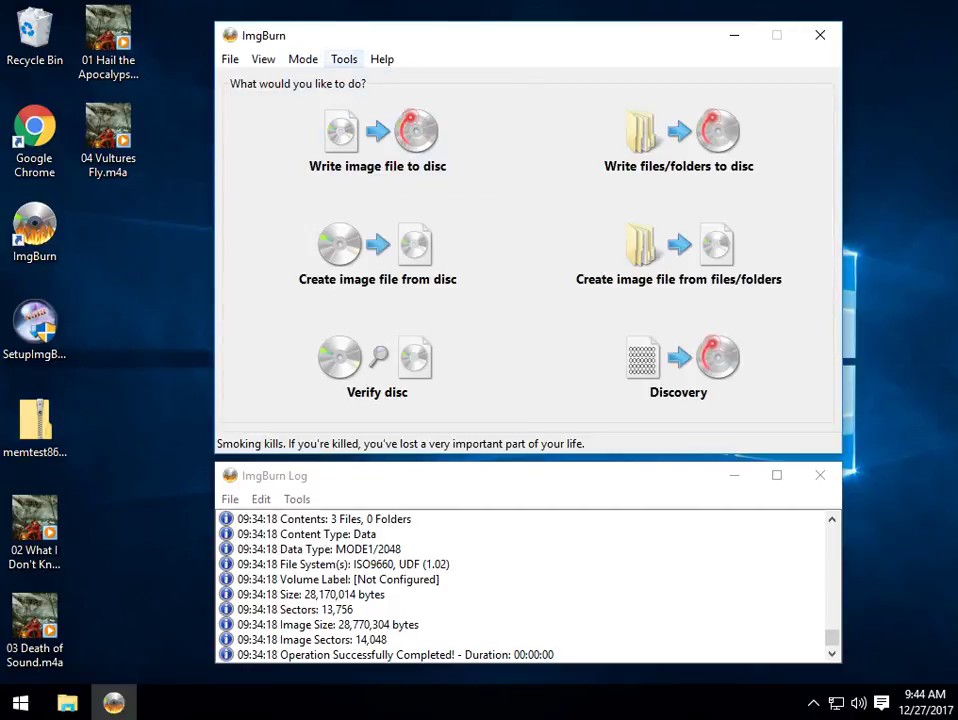
- Switch to Verify mode to view its disc verification options, and return to the Ez-Mode Picker
{"action": "key", "text": "alt+m"}
{"action": "key", "text": "Down"}
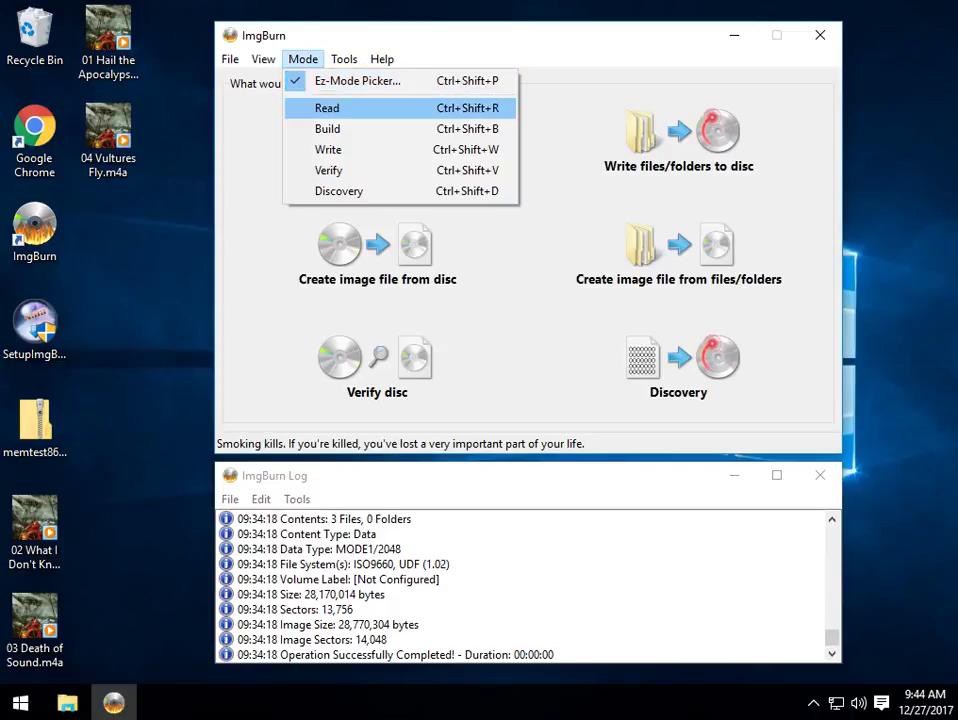
{"action": "key", "text": "Down"}
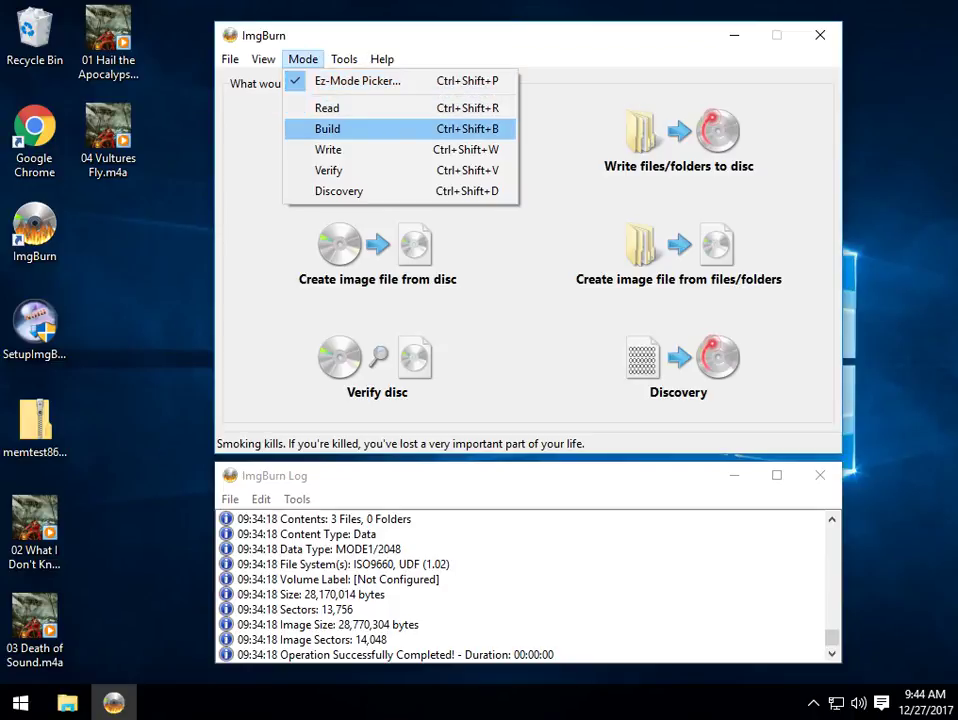
{"action": "key", "text": "Down"}
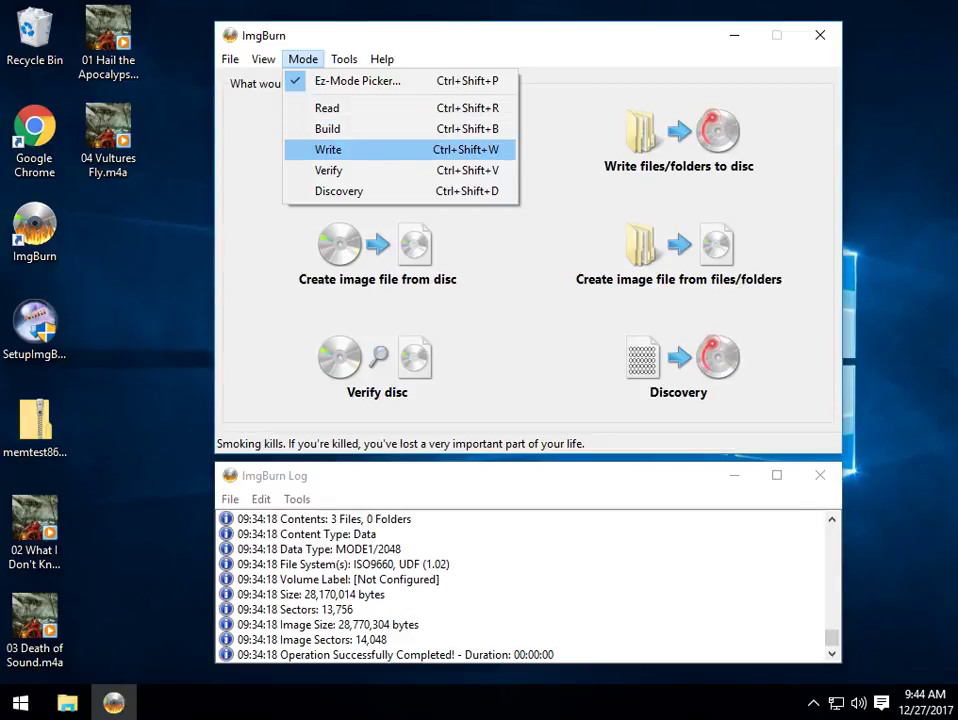
{"action": "key", "text": "Down"}
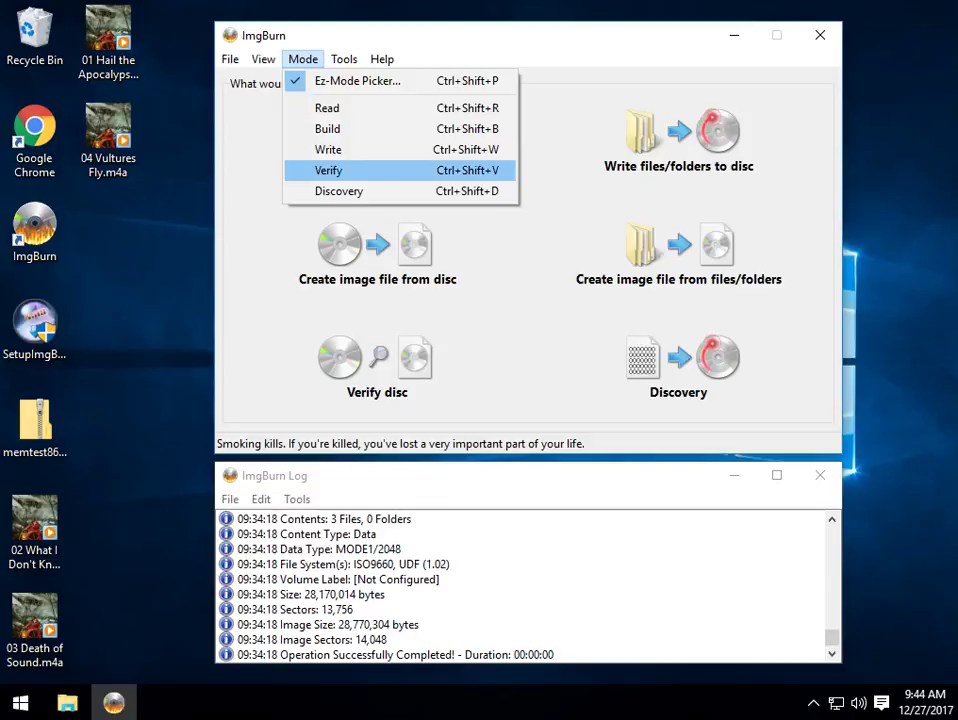
{"action": "key", "text": "Return"}
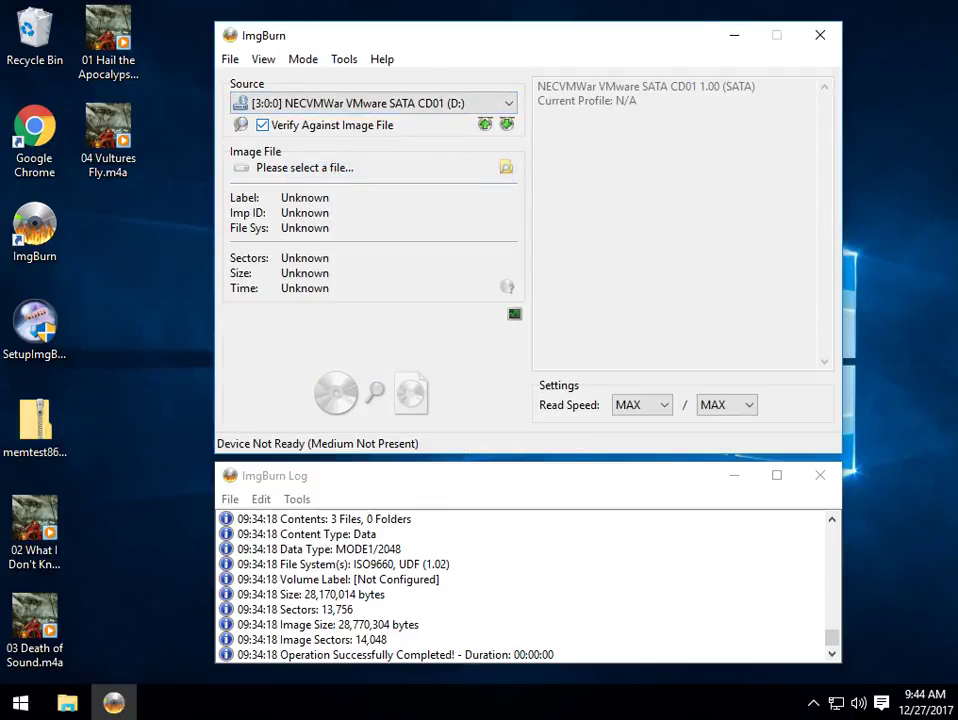
{"action": "key", "text": "alt+m"}
{"action": "key", "text": "Down"}
{"action": "key", "text": "Up"}
{"action": "key", "text": "Return"}
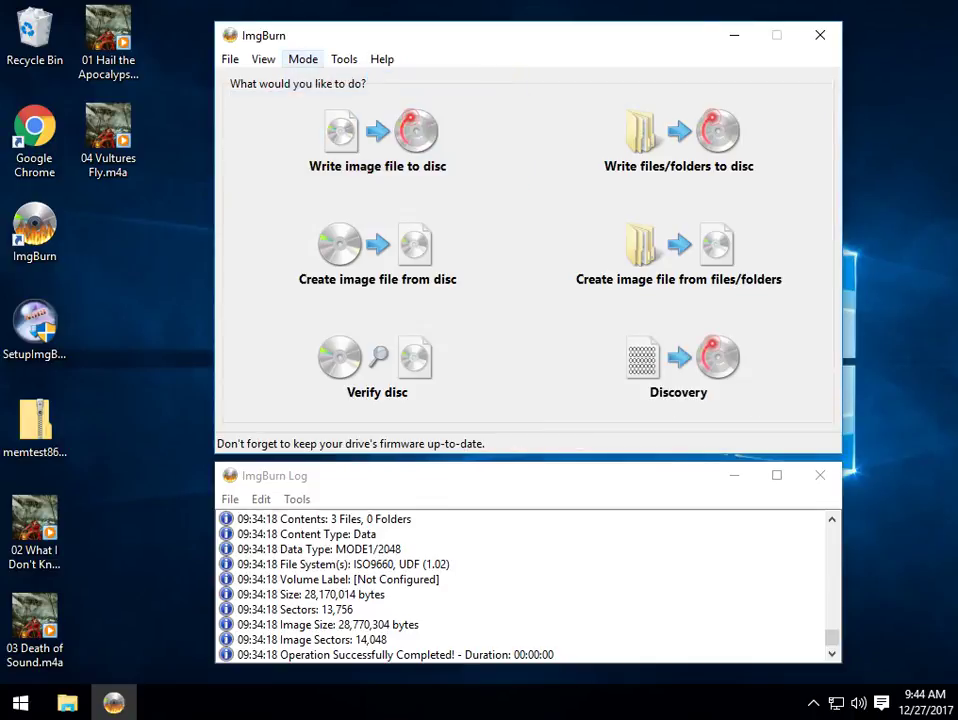
{"action": "key", "text": "alt+m"}
{"action": "key", "text": "Down"}
{"action": "key", "text": "Down"}
{"action": "key", "text": "Down"}
{"action": "key", "text": "Down"}
{"action": "key", "text": "Down"}
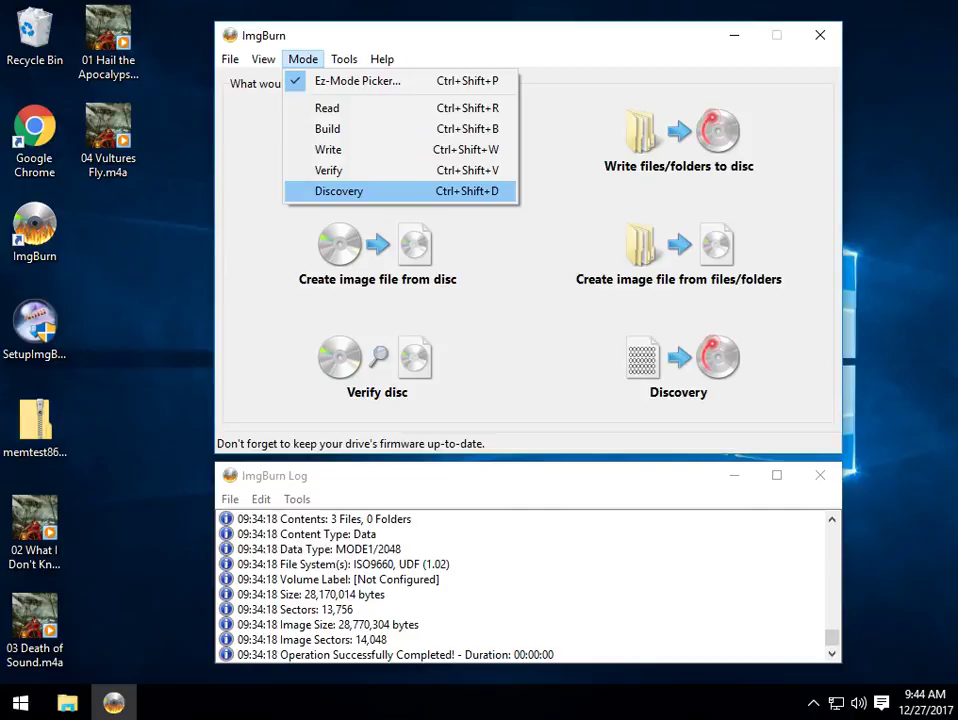
{"action": "key", "text": "Up"}
{"action": "key", "text": "Up"}
{"action": "key", "text": "Up"}
{"action": "key", "text": "Up"}
{"action": "key", "text": "Up"}
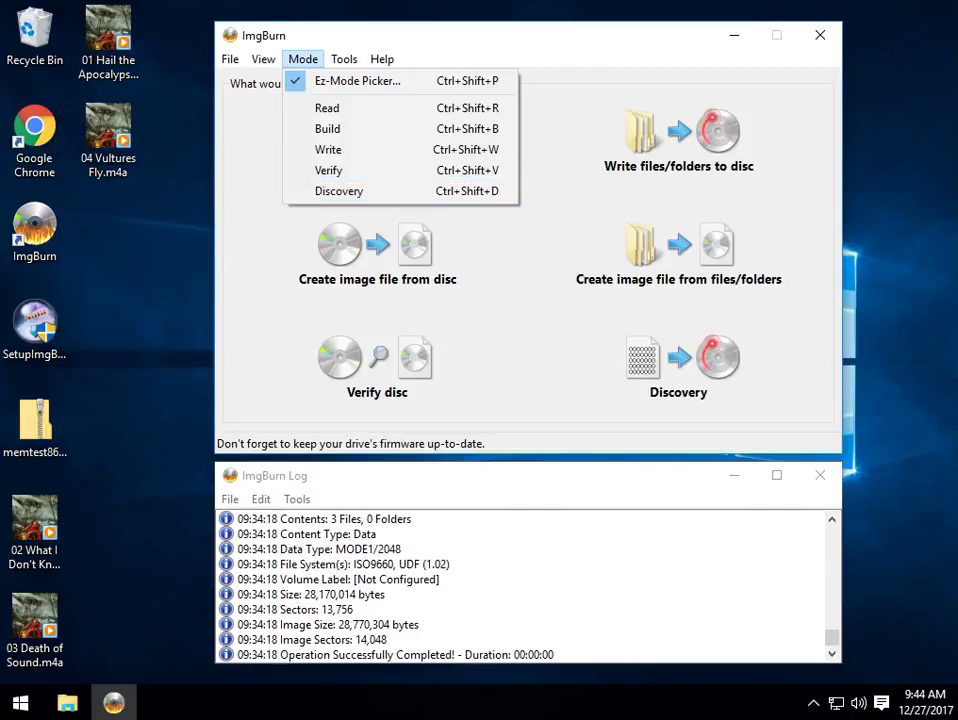
{"action": "key", "text": "Return"}
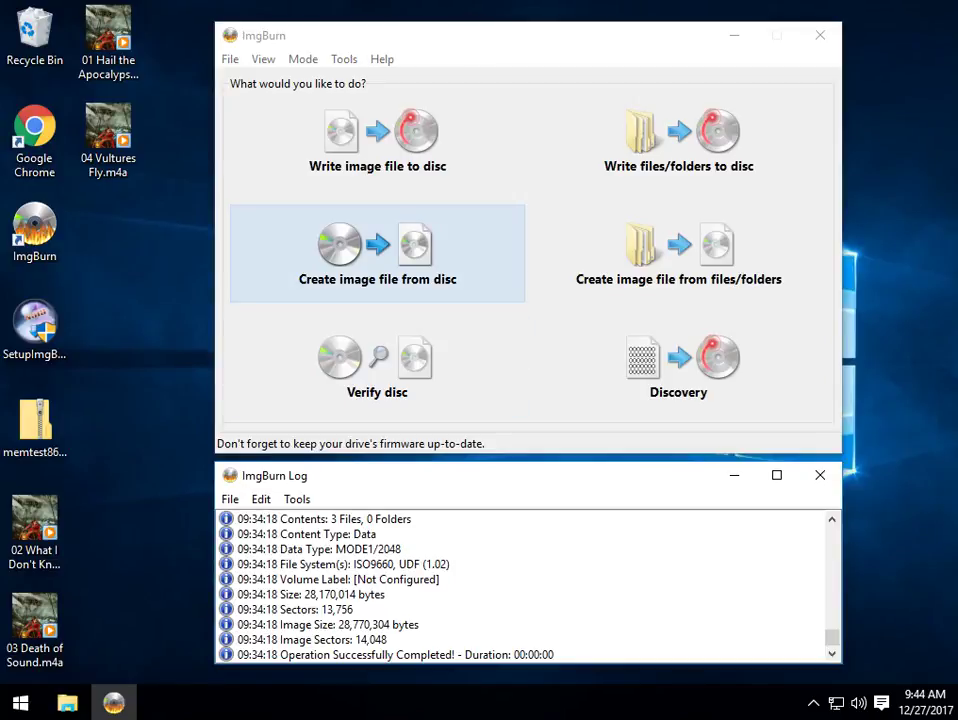
- View the Write mode's image burning options and switch from there to Read mode
{"action": "key", "text": "Up"}
{"action": "key", "text": "Return"}
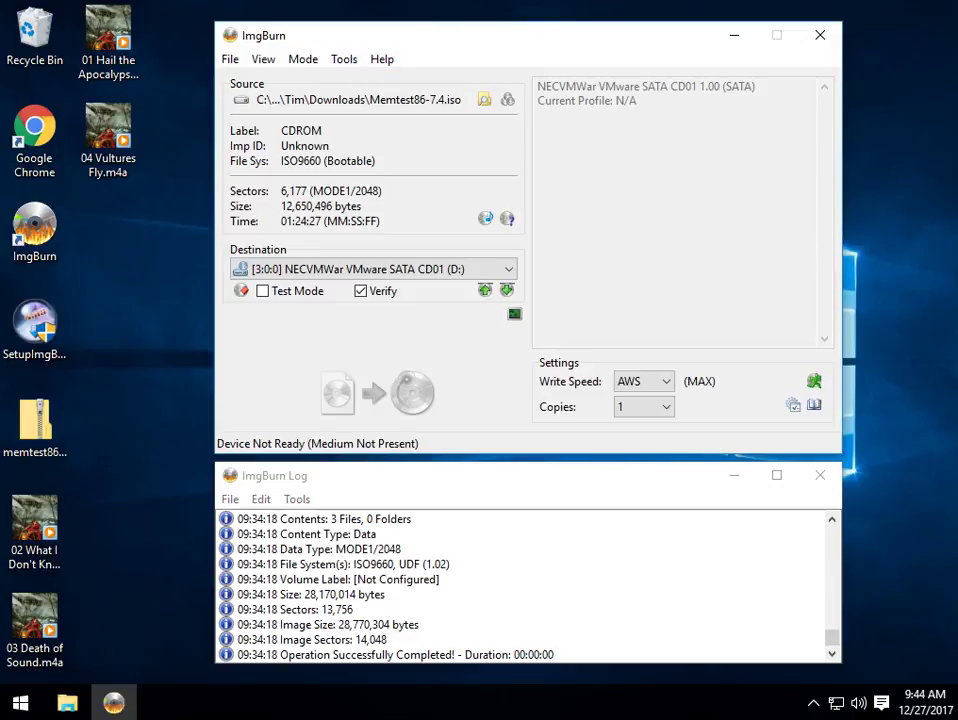
{"action": "key", "text": "alt+m"}
{"action": "key", "text": "Down"}
{"action": "key", "text": "Down"}
{"action": "key", "text": "Up"}
{"action": "key", "text": "Return"}
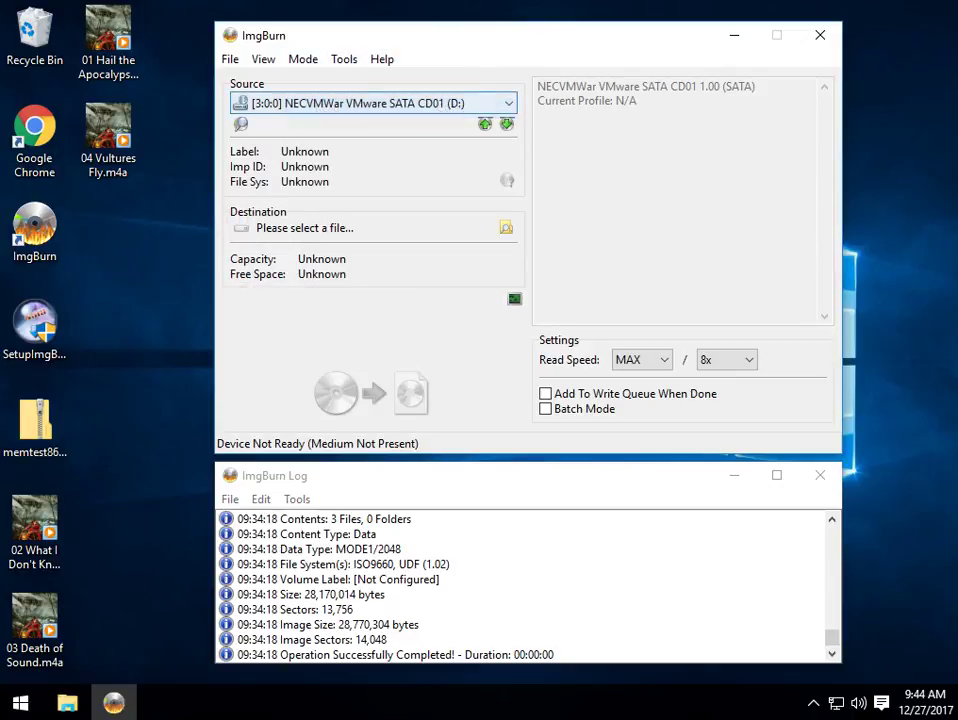
- Return to the Ez-Mode Picker and open the image-to-disc writing mode with Memtest86-7.4.iso as the source
{"action": "key", "text": "alt+m"}
{"action": "key", "text": "Down"}
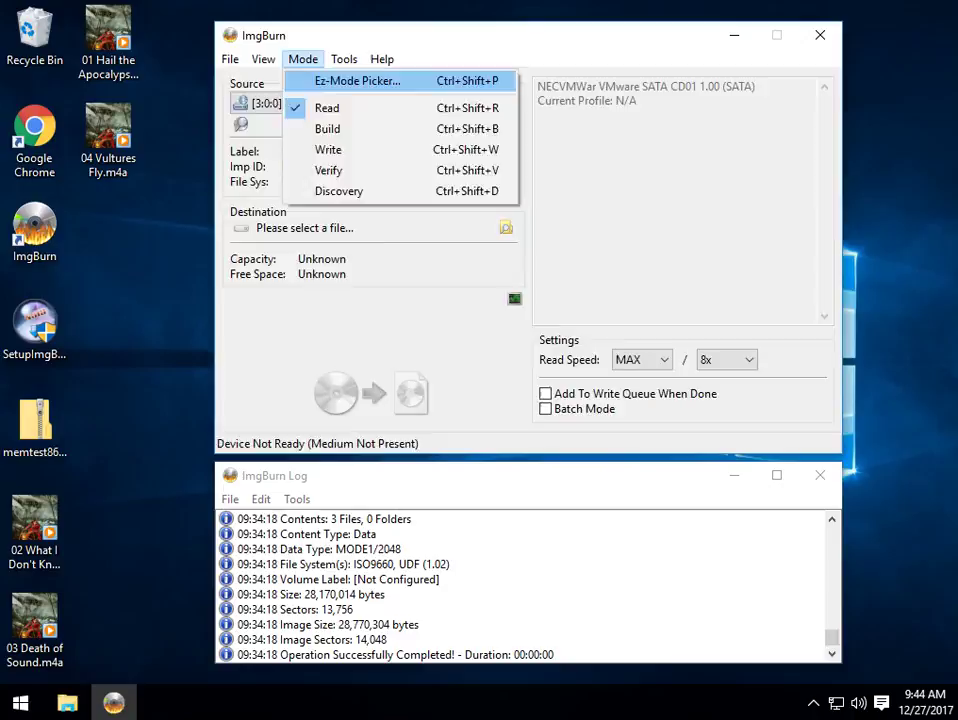
{"action": "key", "text": "Return"}
{"action": "key", "text": "Return"}
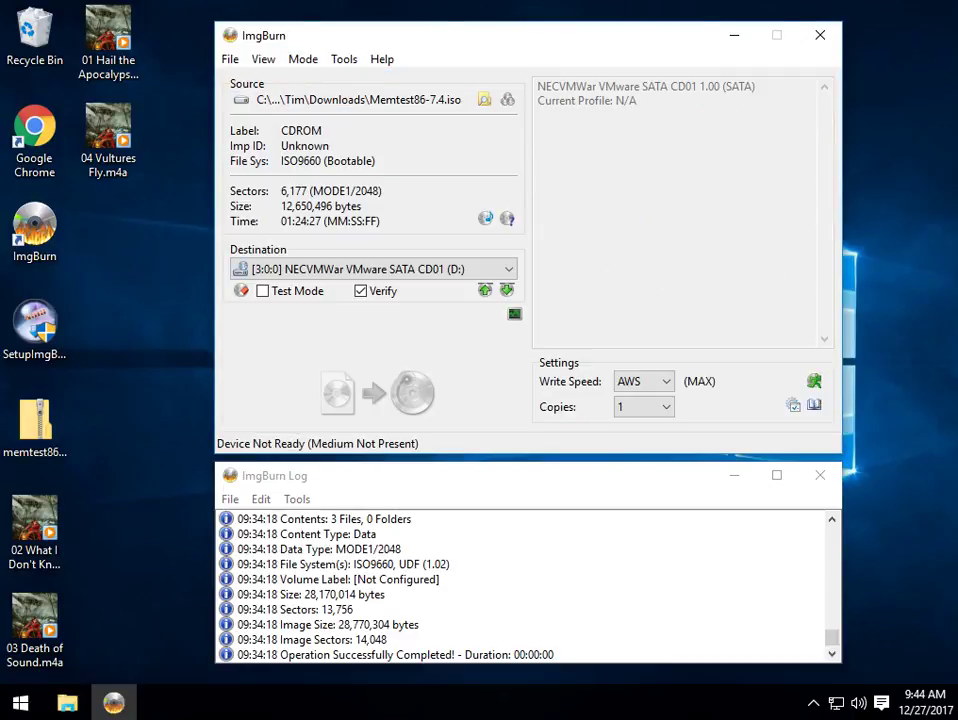
{"action": "key", "text": "ctrl+o"}
{"action": "key", "text": "Return"}
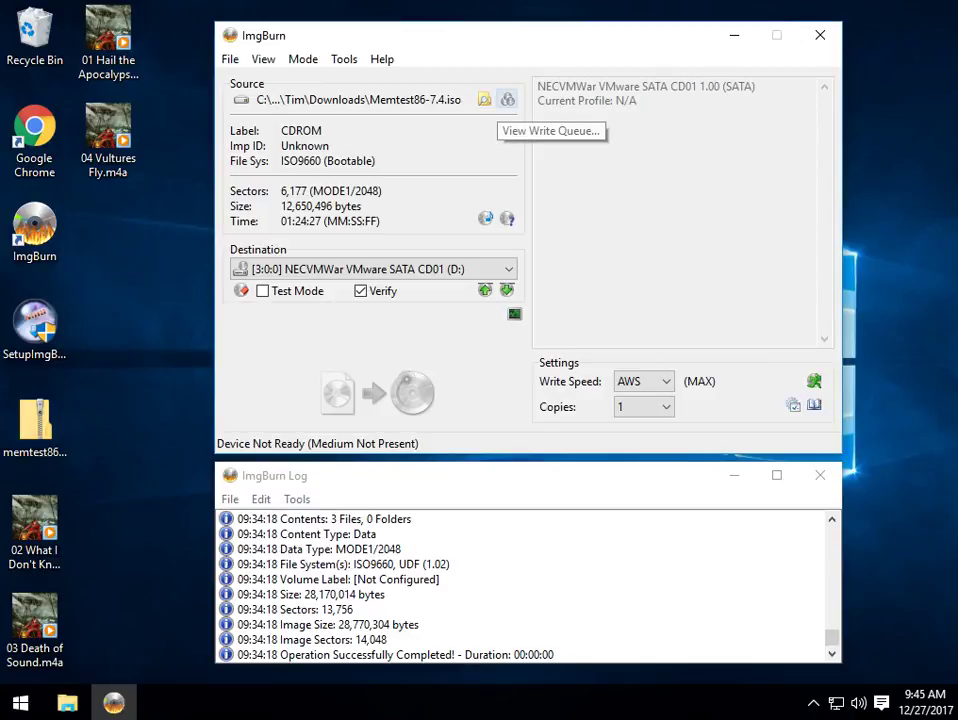
- Examine the write queue, the image's session and track information, and the available write speeds
{"action": "left_click", "coordinate": [508, 99]}
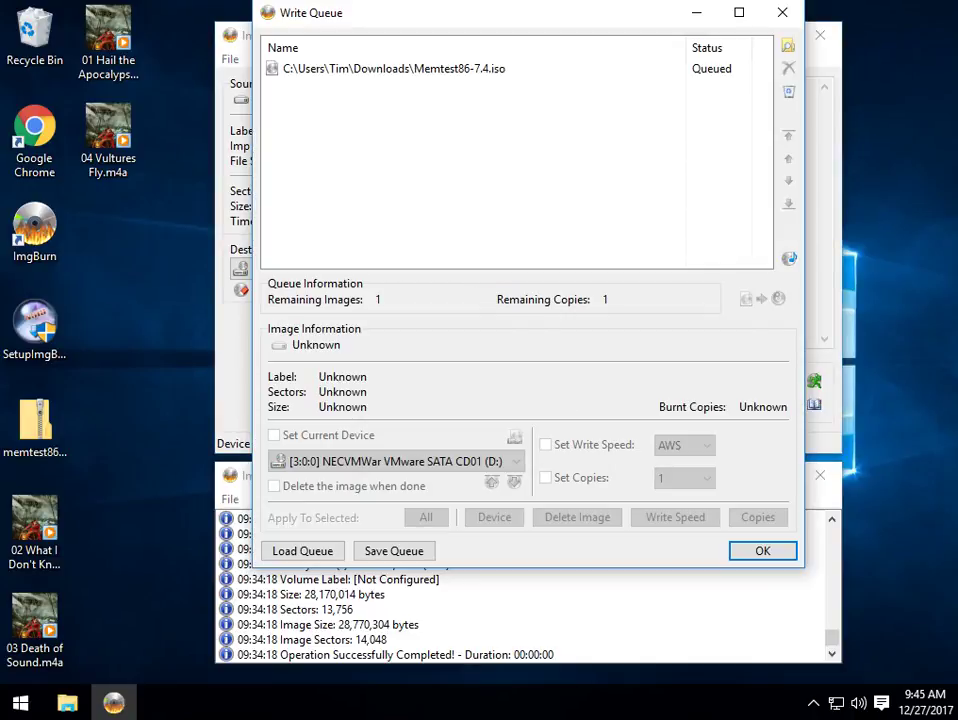
{"action": "left_click", "coordinate": [782, 12]}
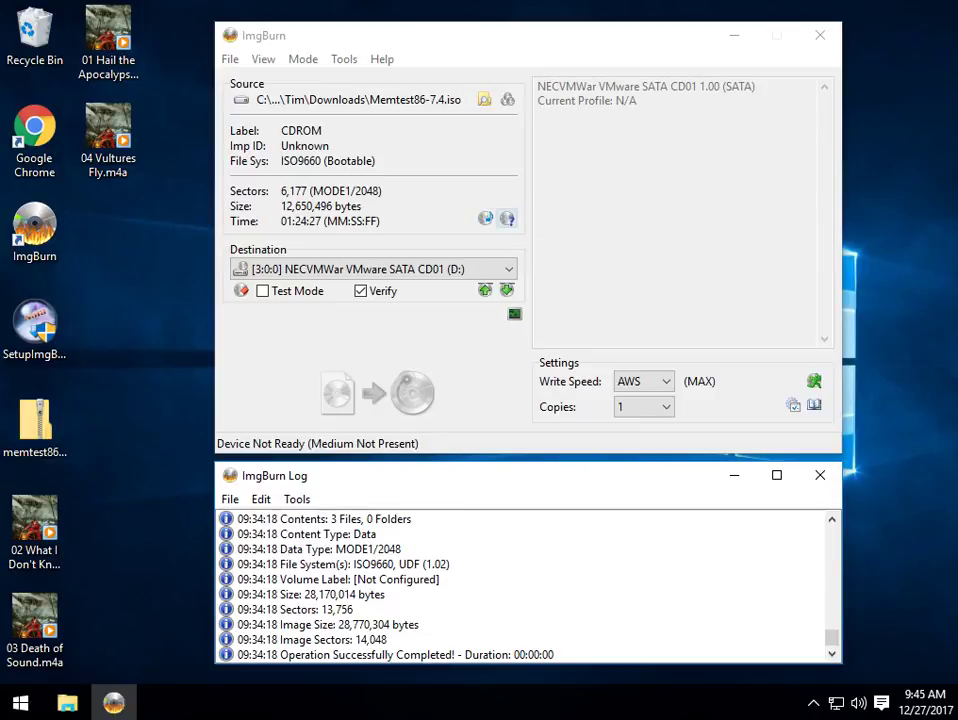
{"action": "left_click", "coordinate": [507, 219]}
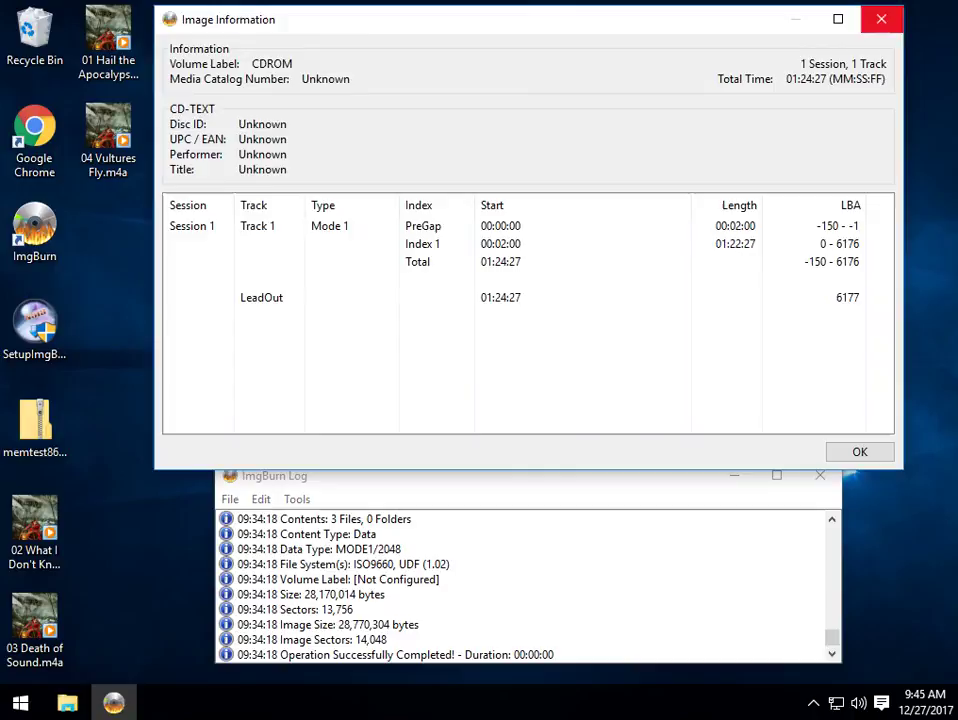
{"action": "left_click", "coordinate": [881, 19]}
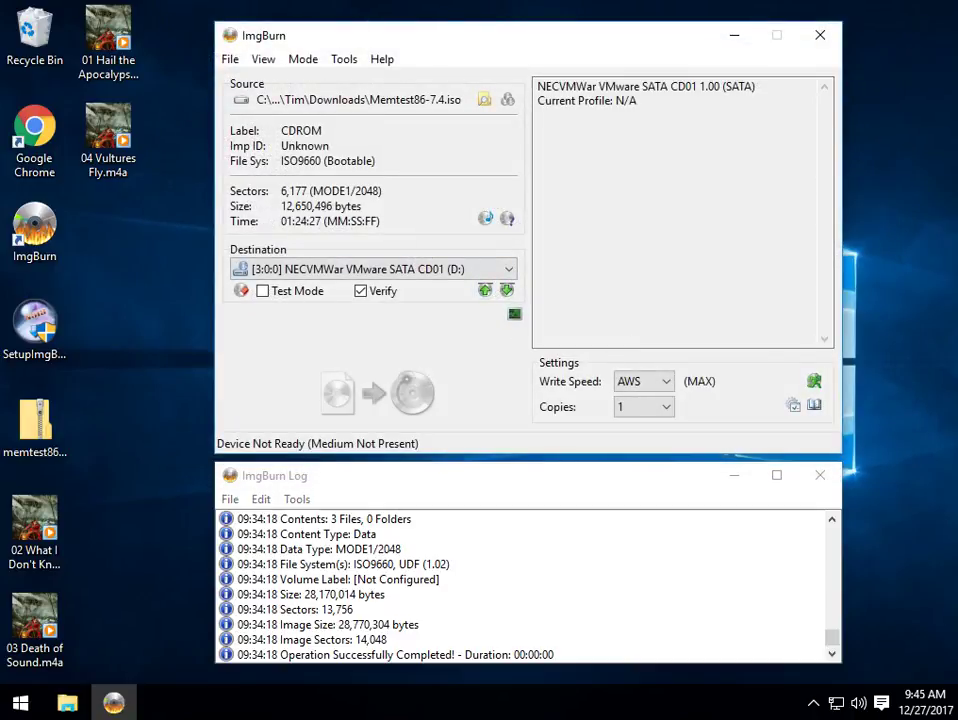
{"action": "left_click", "coordinate": [644, 381]}
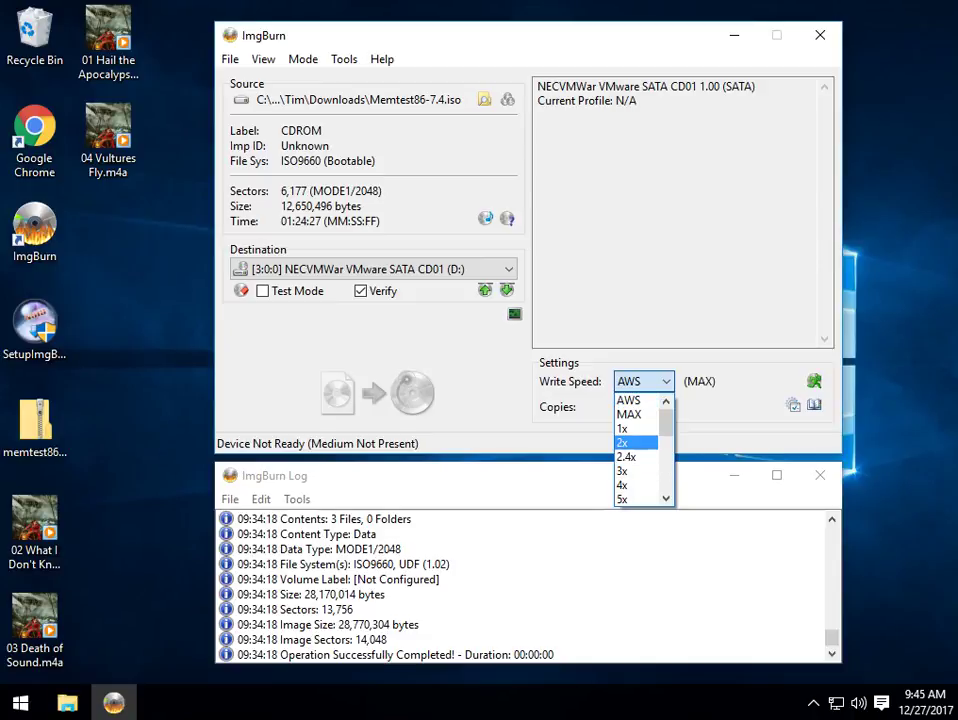
{"action": "left_click", "coordinate": [722, 408]}
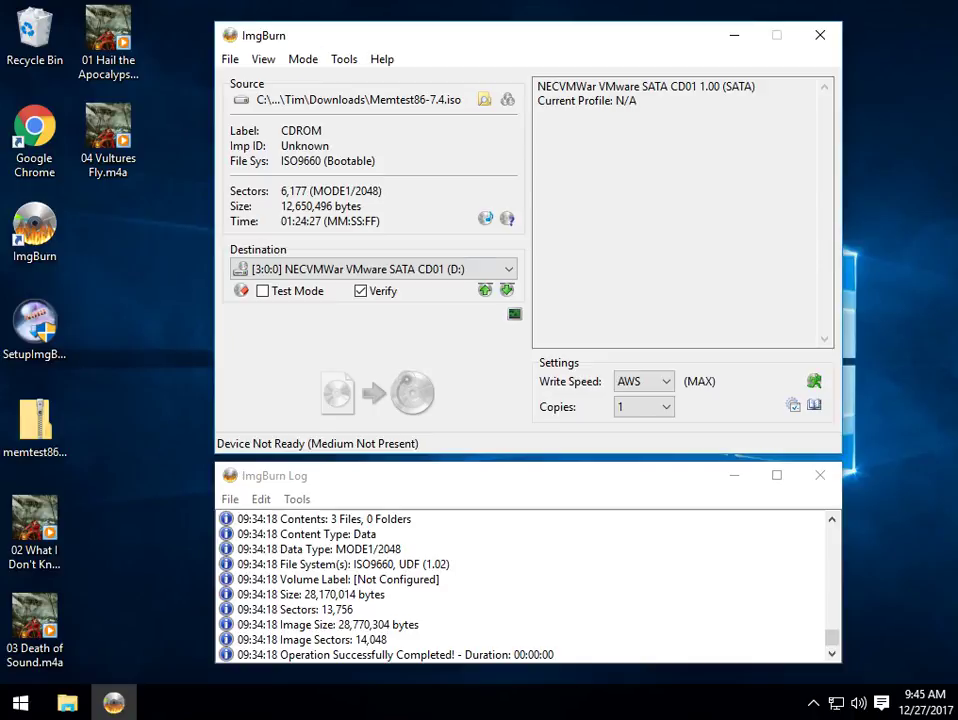
- Switch through the Ez-Mode Picker to the mode for writing files/folders to disc
{"action": "left_click", "coordinate": [303, 59]}
{"action": "left_click", "coordinate": [346, 80]}
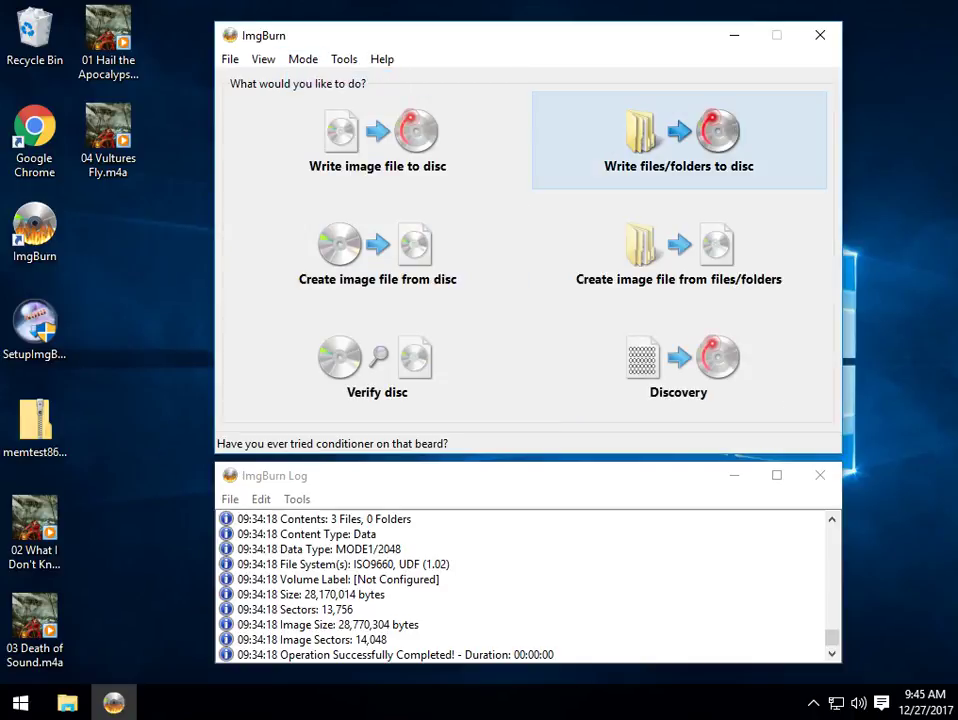
{"action": "left_click", "coordinate": [680, 124]}
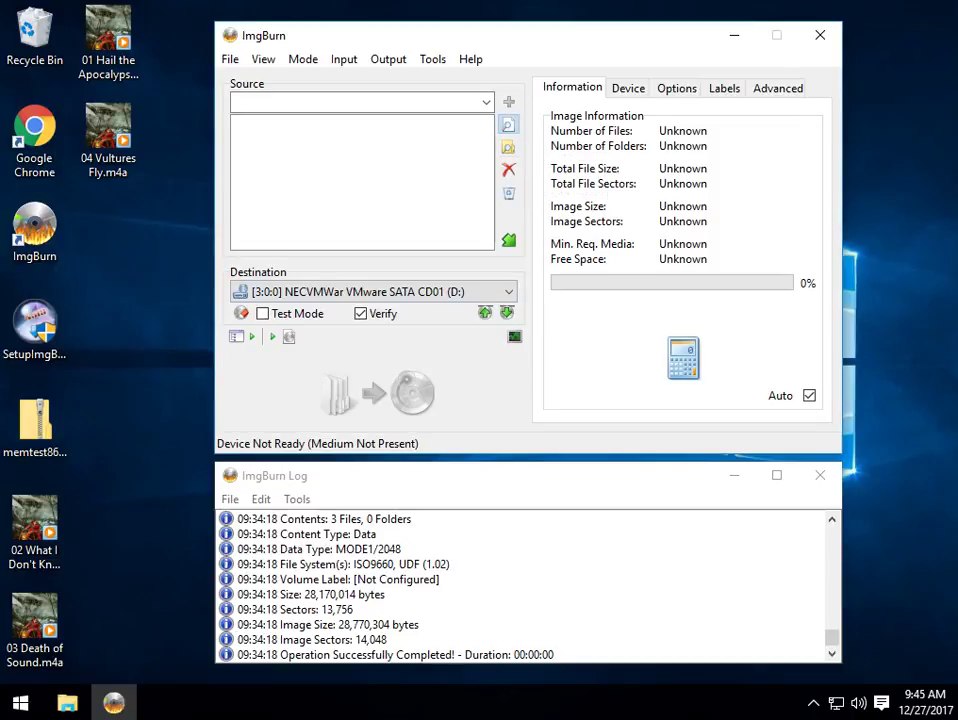
- Add the four desktop .m4a tracks, from 01 Hail the Apocalypse to 04 Vultures Fly, as source files
{"action": "left_click", "coordinate": [508, 125]}
{"action": "left_click", "coordinate": [460, 200]}
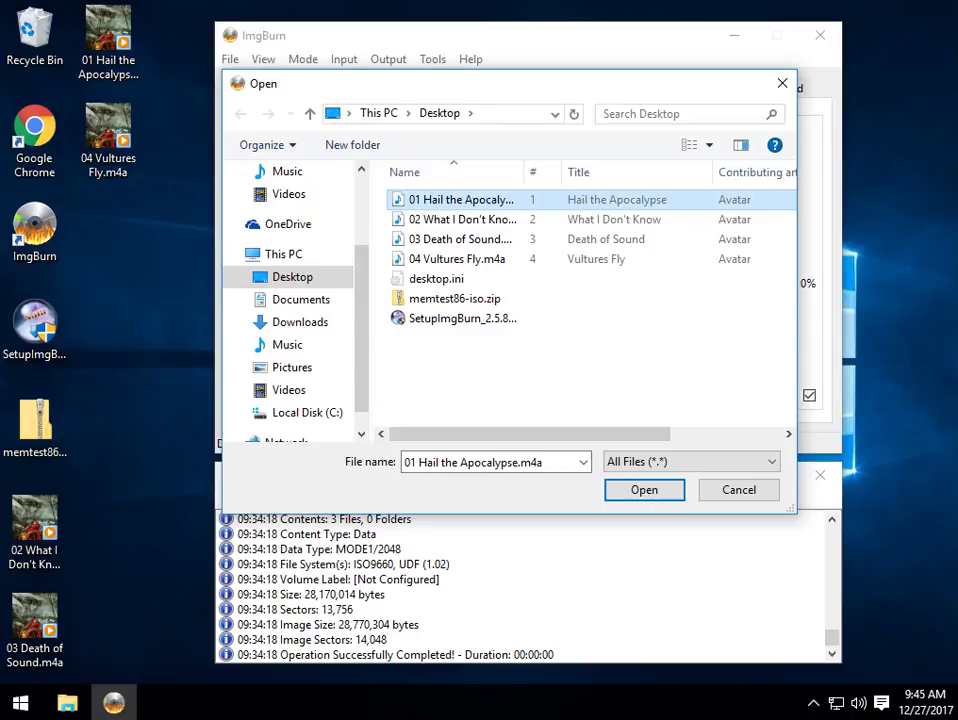
{"action": "key", "text": "shift+Down"}
{"action": "key", "text": "shift+Down"}
{"action": "key", "text": "shift+Down"}
{"action": "key", "text": "Return"}
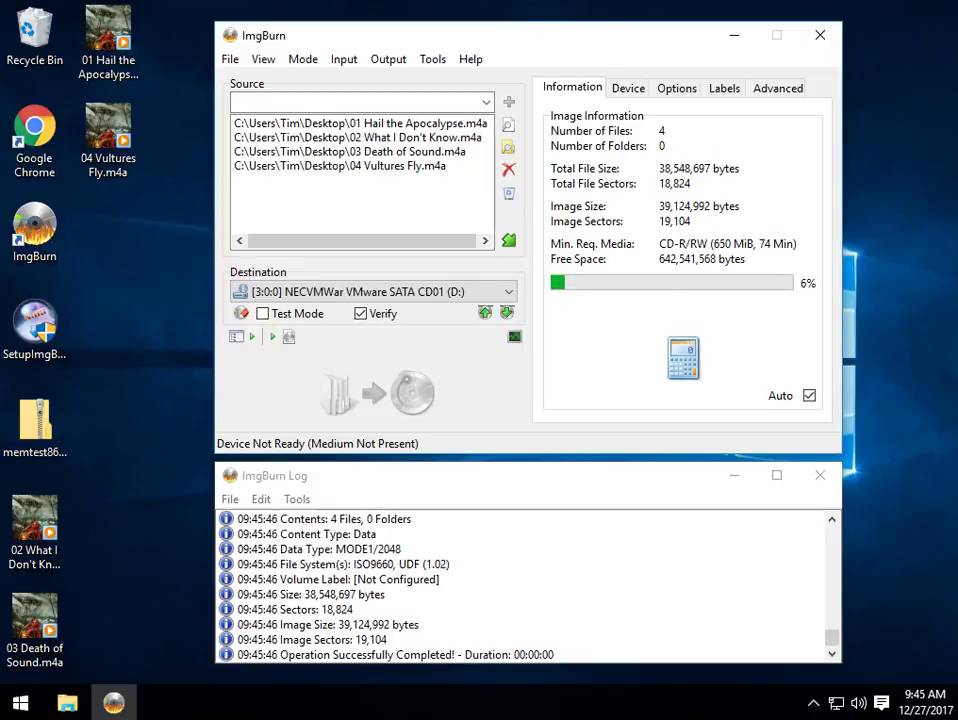
- Look through the device, image options, volume label and advanced date settings, and return to the image information
{"action": "left_click", "coordinate": [628, 88]}
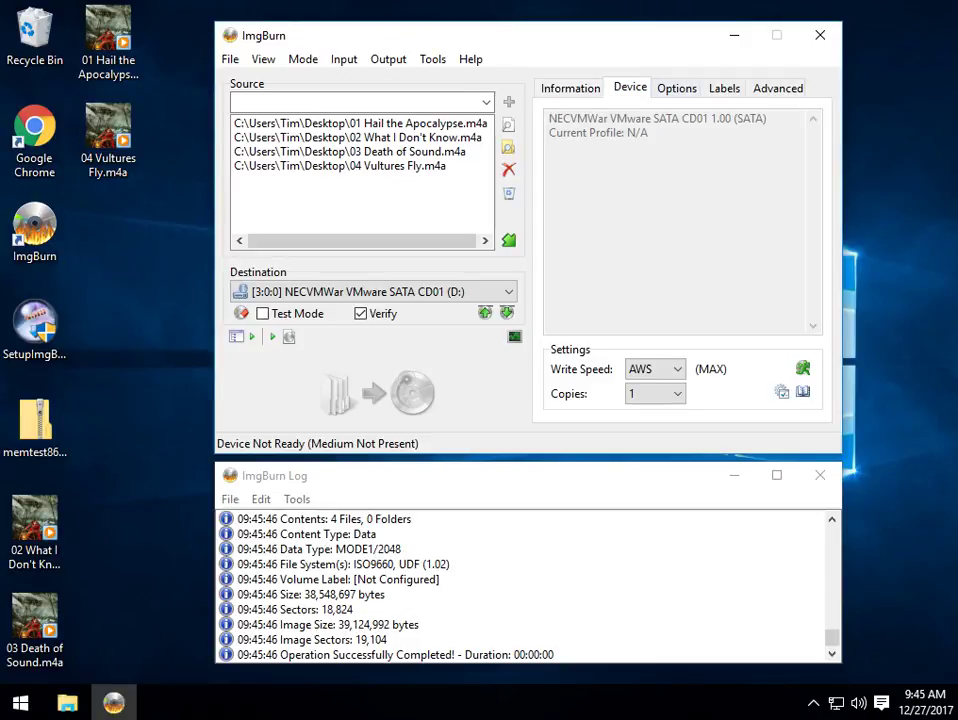
{"action": "left_click", "coordinate": [677, 88]}
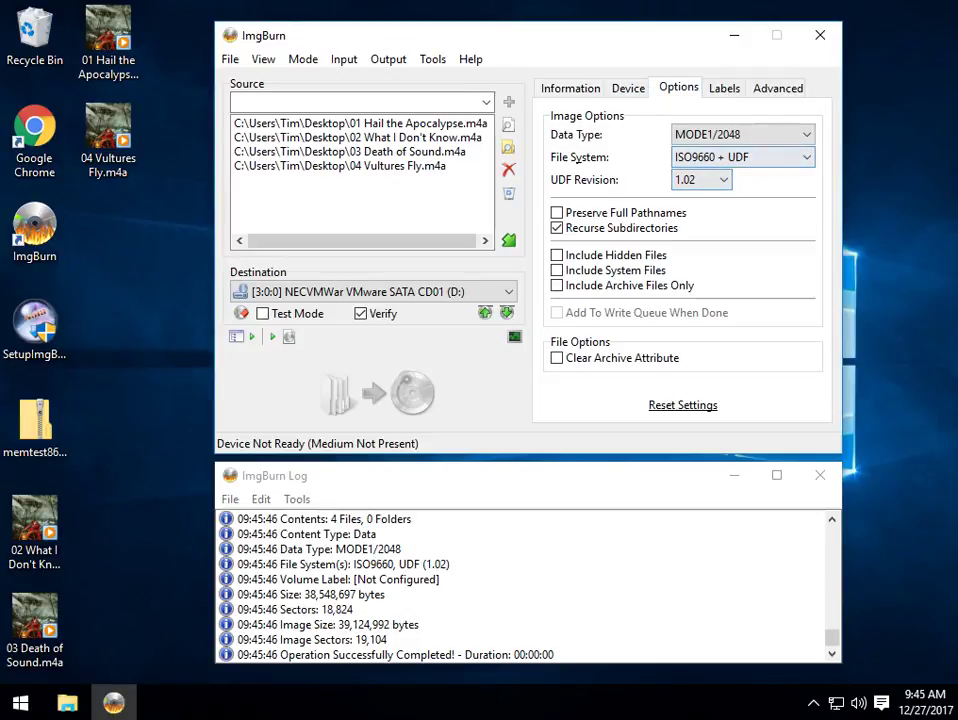
{"action": "left_click", "coordinate": [725, 88]}
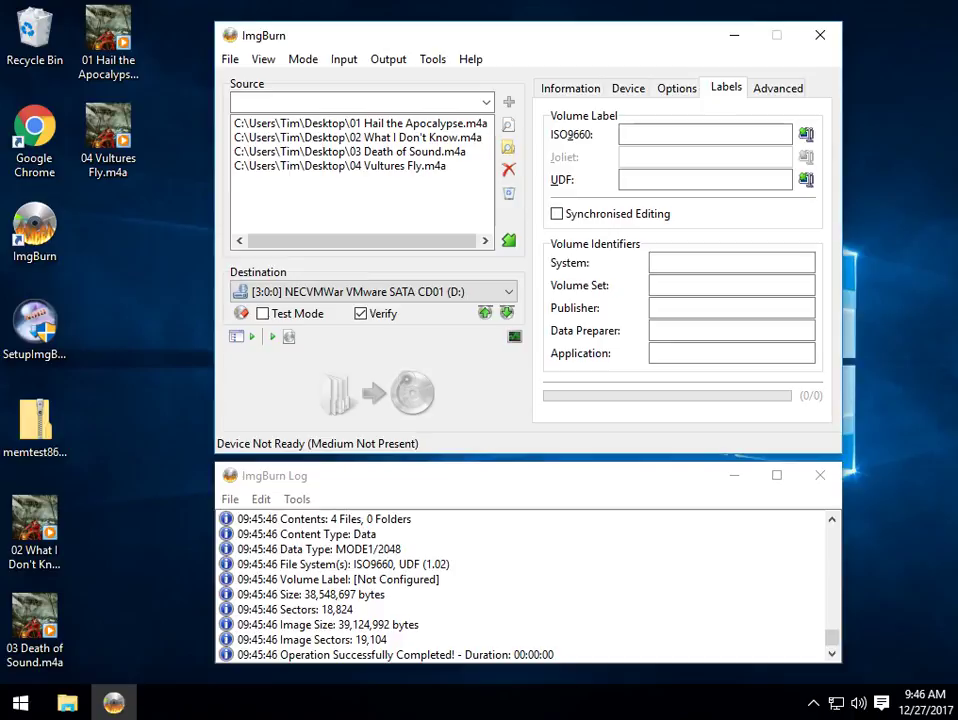
{"action": "left_click", "coordinate": [690, 134]}
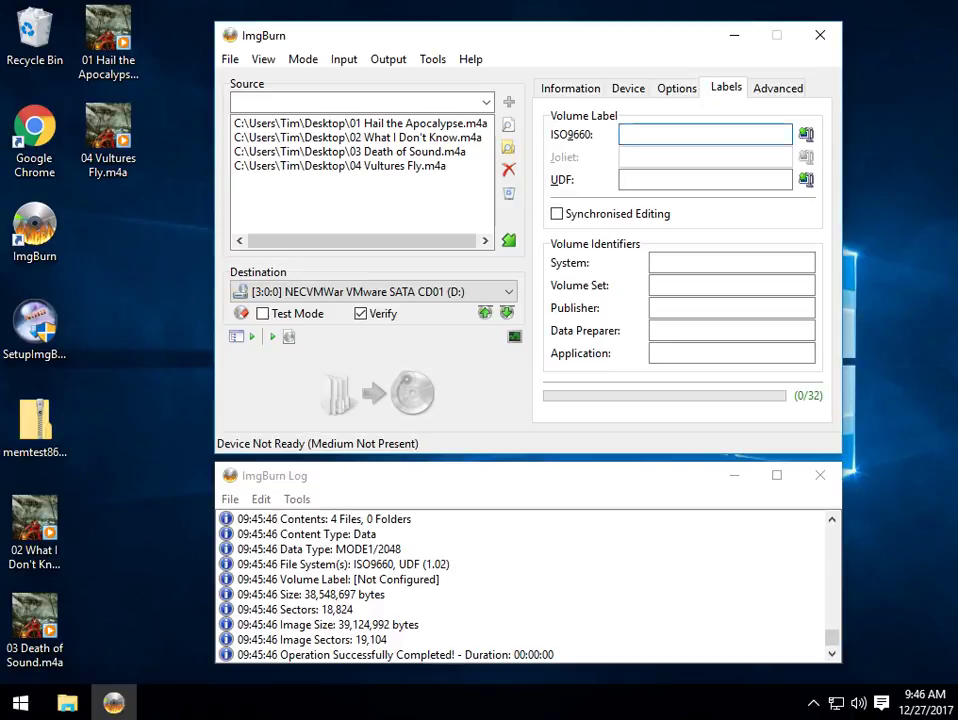
{"action": "left_click", "coordinate": [778, 88]}
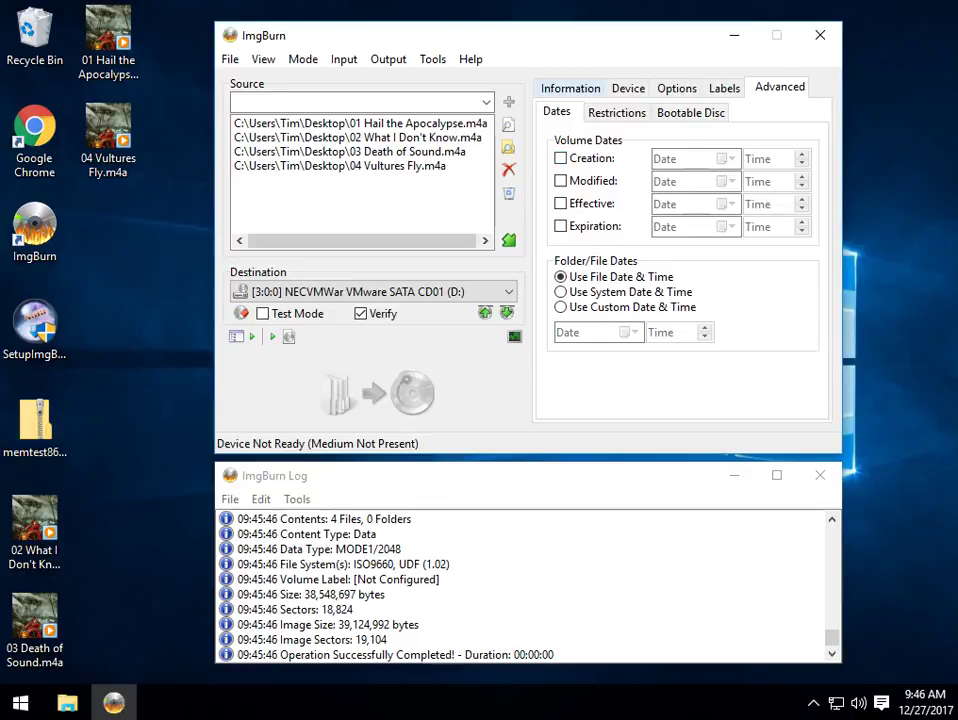
{"action": "key", "text": "ctrl+Tab"}
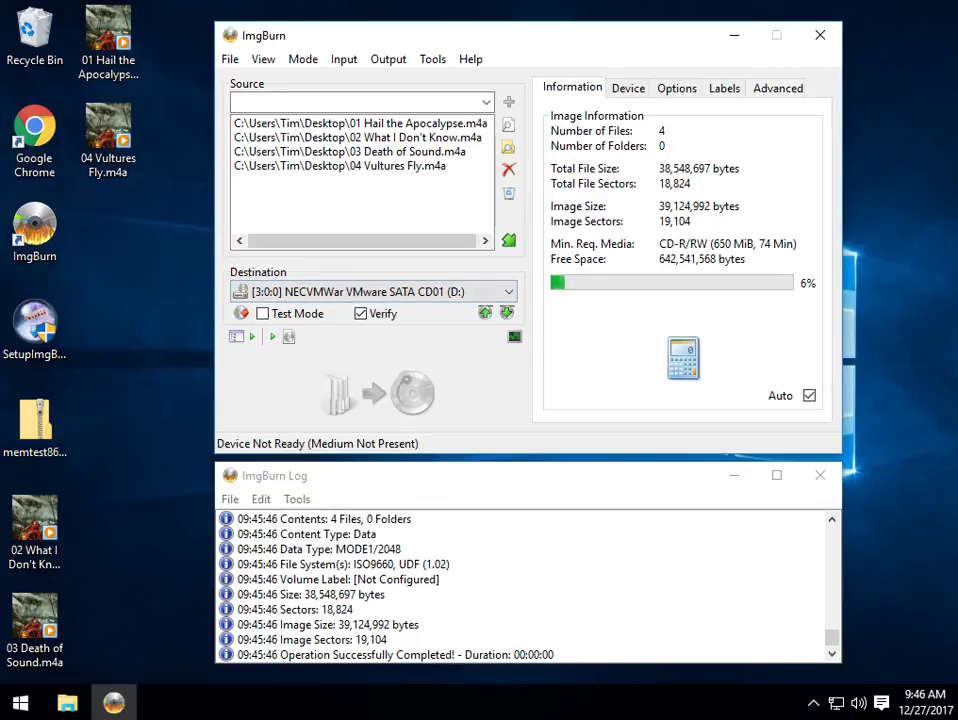
- Remove the 03 Death of Sound track from the source list and clear the remaining source files
{"action": "left_click", "coordinate": [362, 152]}
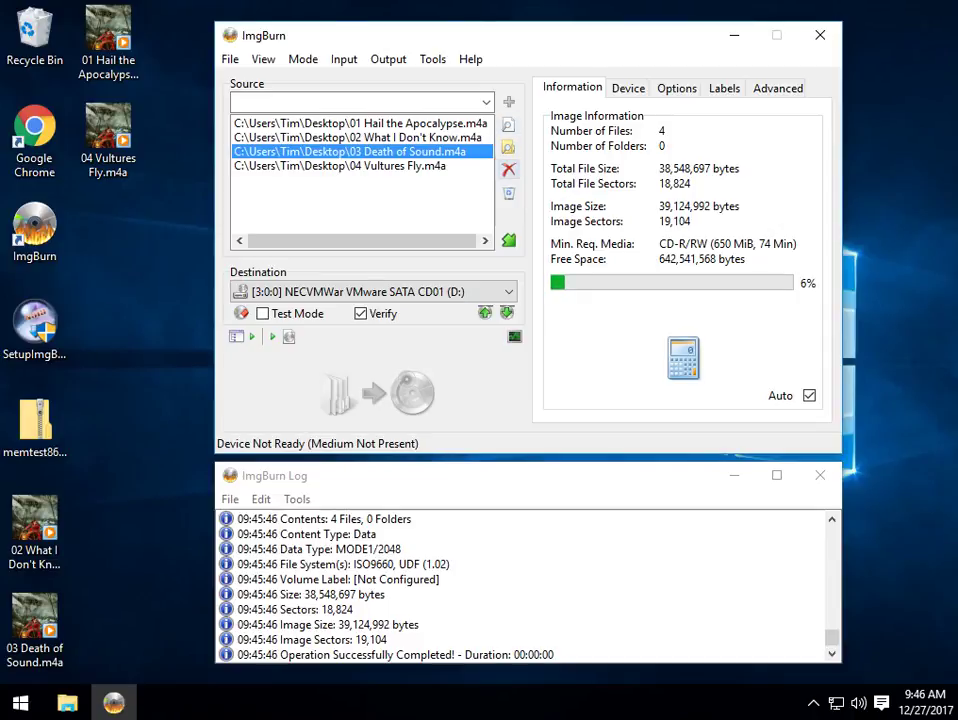
{"action": "key", "text": "Delete"}
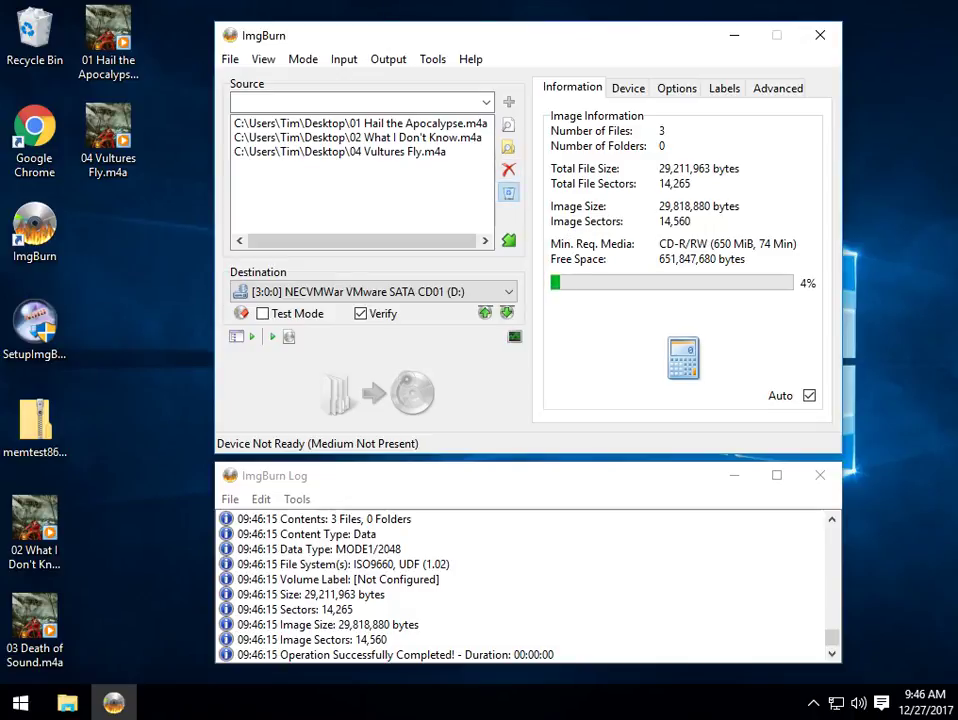
{"action": "left_click", "coordinate": [509, 193]}
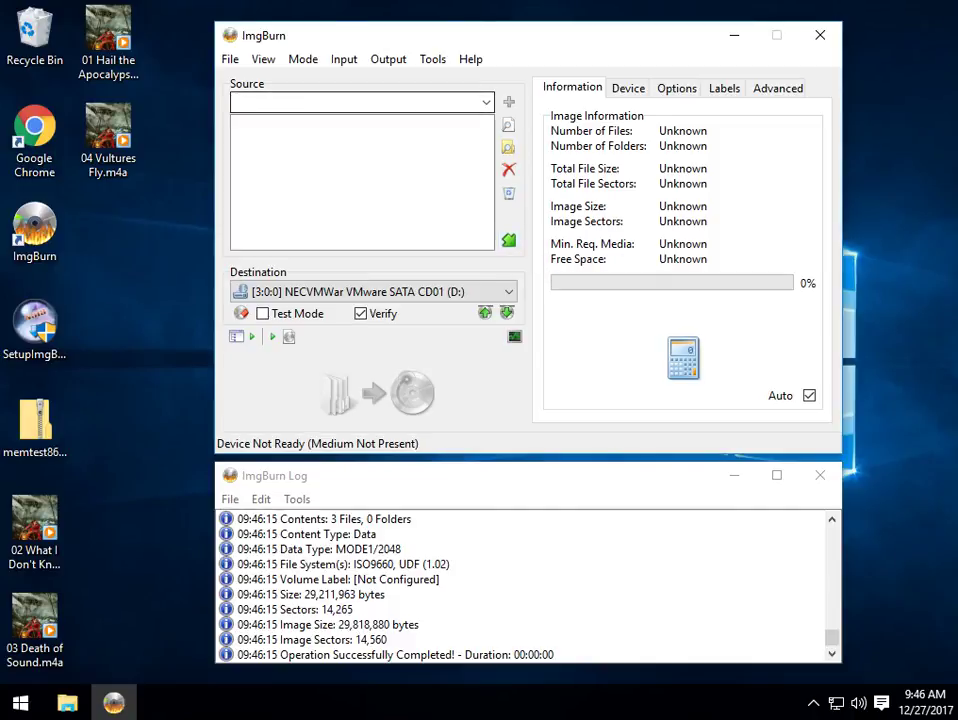
- View the mode for creating an image from a disc and the one for creating an image from files/folders
{"action": "left_click", "coordinate": [303, 59]}
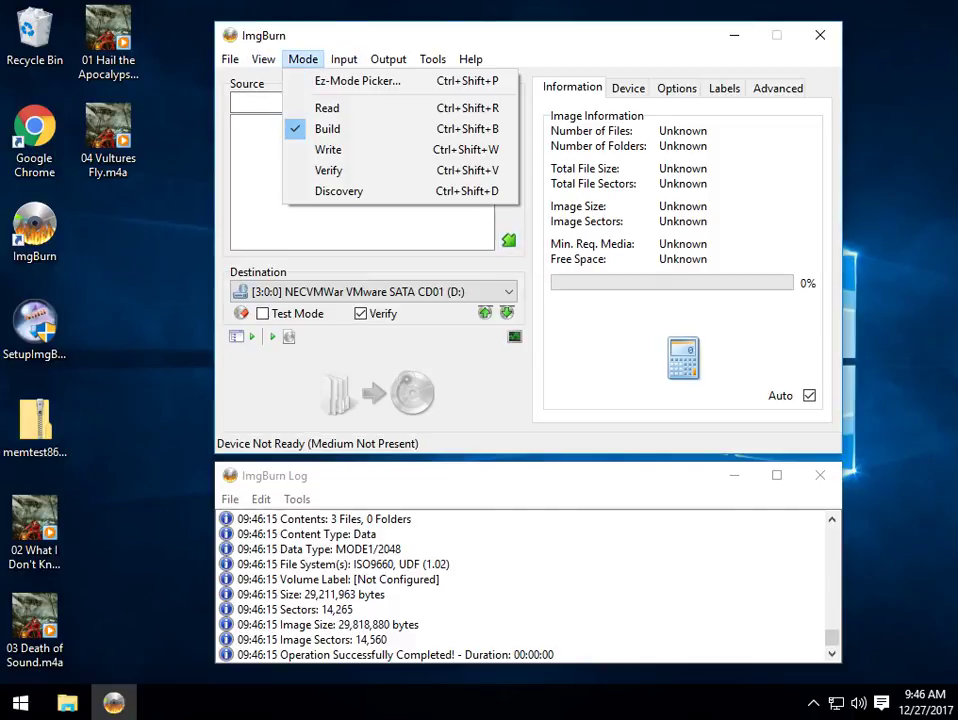
{"action": "left_click", "coordinate": [357, 80]}
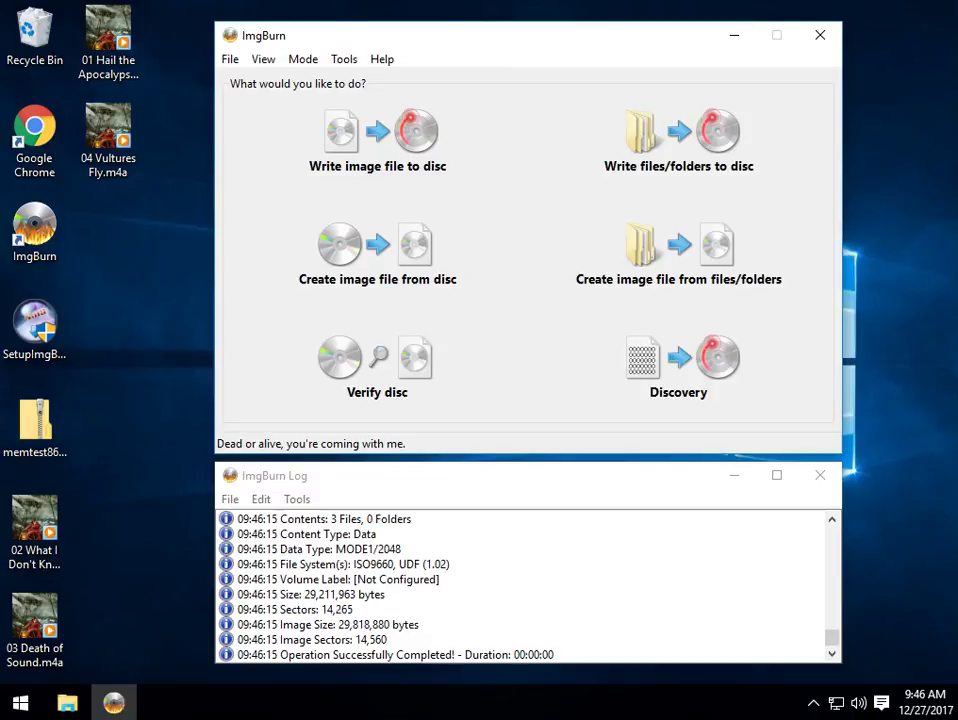
{"action": "left_click", "coordinate": [377, 255]}
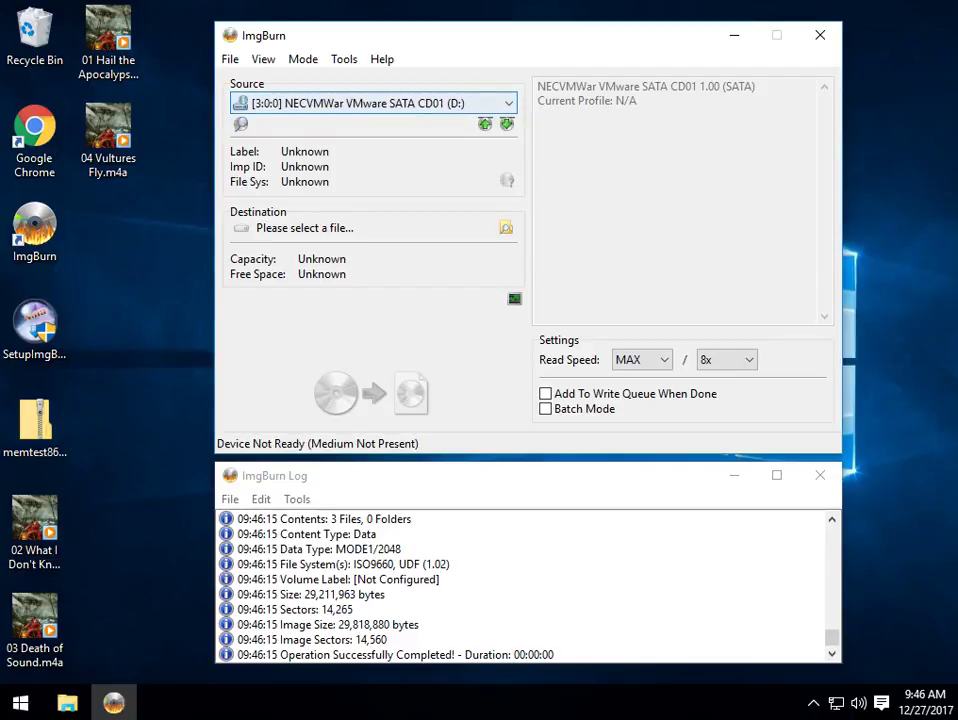
{"action": "left_click", "coordinate": [303, 59]}
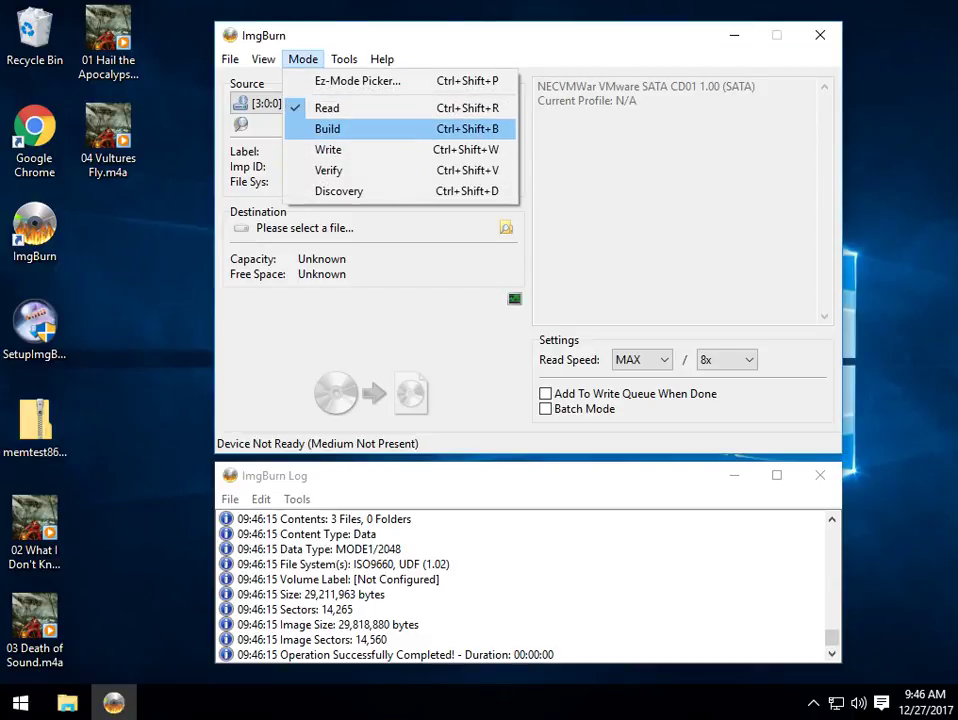
{"action": "left_click", "coordinate": [357, 81]}
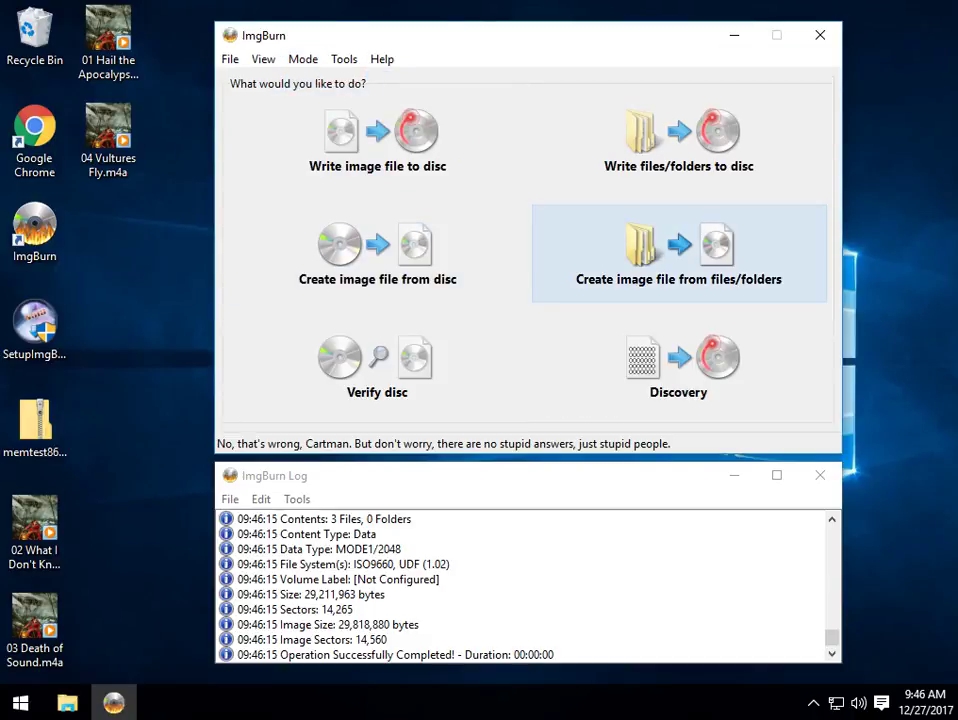
{"action": "left_click", "coordinate": [679, 253]}
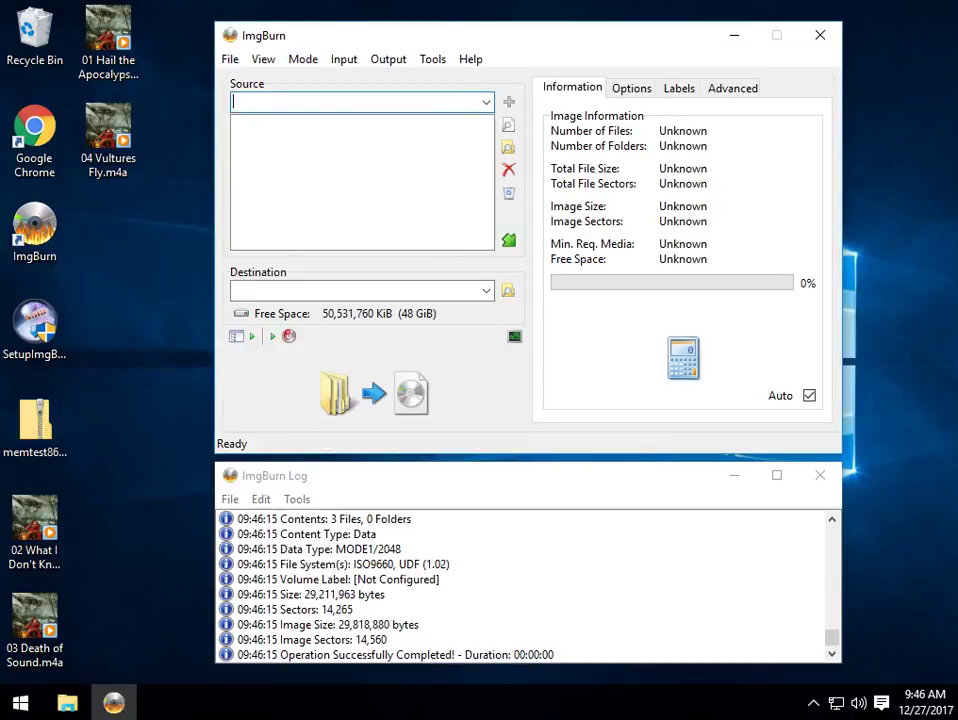
- Switch to Verify mode and toggle the option to verify against an image file
{"action": "left_click", "coordinate": [303, 59]}
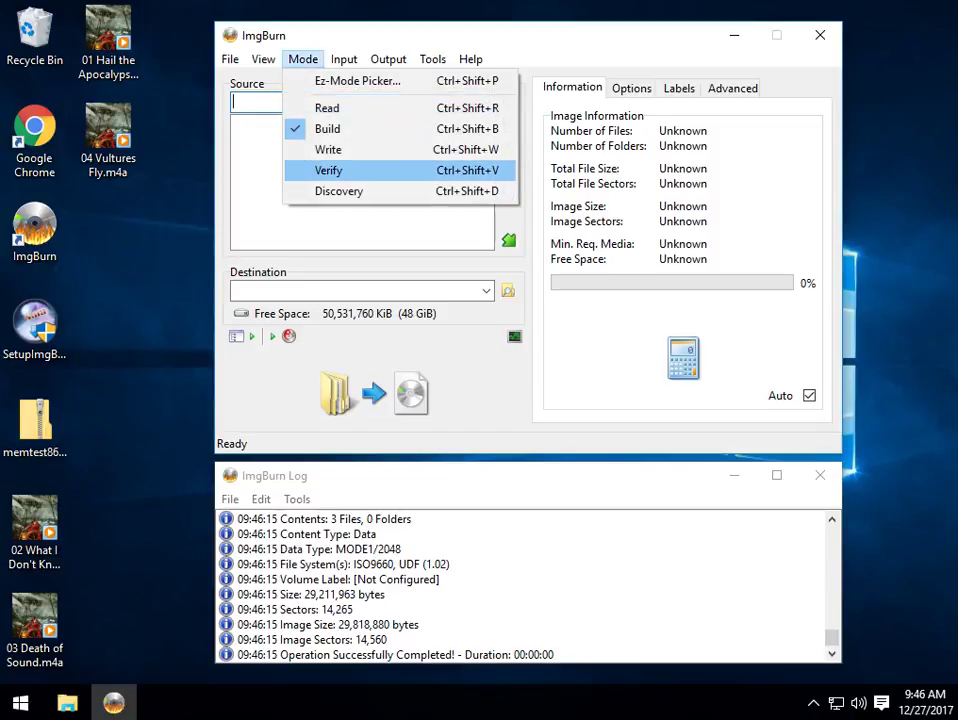
{"action": "left_click", "coordinate": [330, 170]}
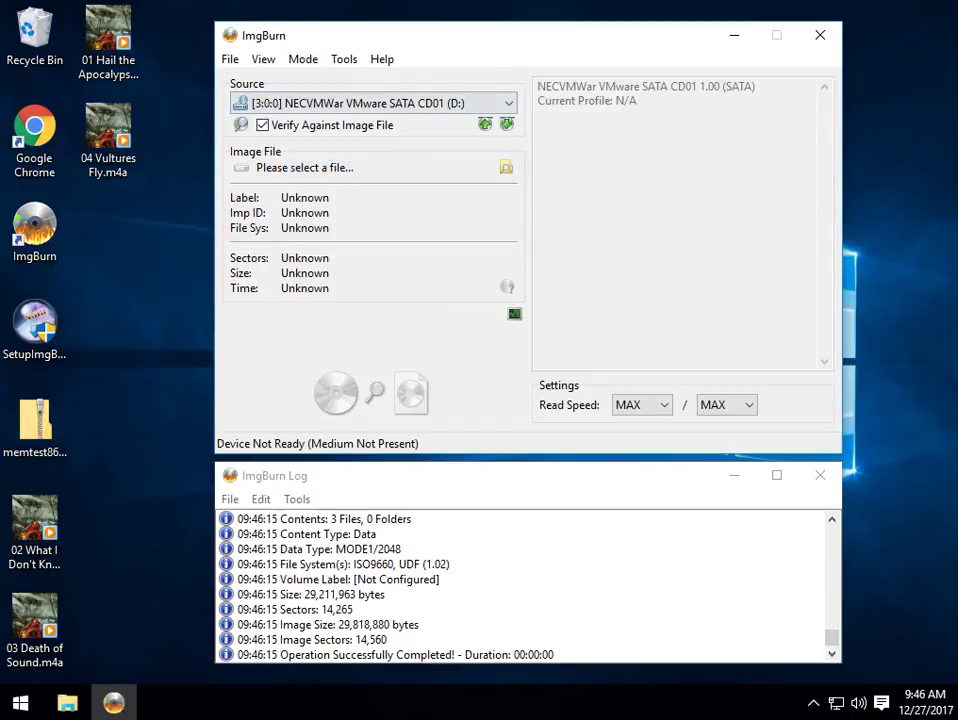
{"action": "left_click", "coordinate": [263, 125]}
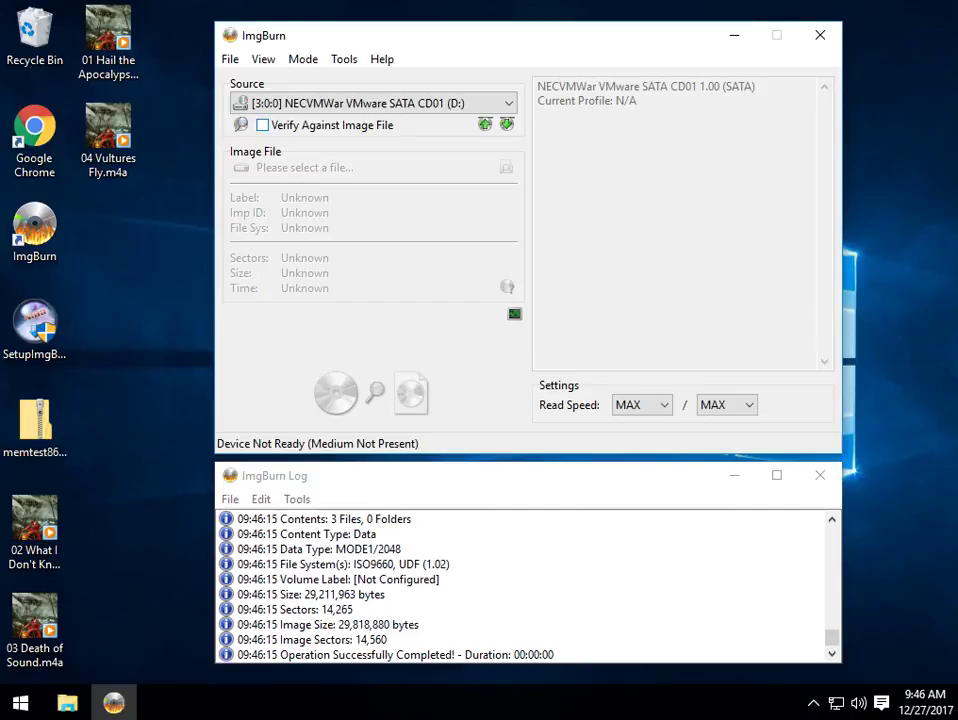
{"action": "left_click", "coordinate": [262, 125]}
{"action": "left_click", "coordinate": [262, 125]}
- View the Discovery mode through the Ez-Mode Picker and return to the picker
{"action": "left_click", "coordinate": [303, 59]}
{"action": "left_click", "coordinate": [357, 80]}
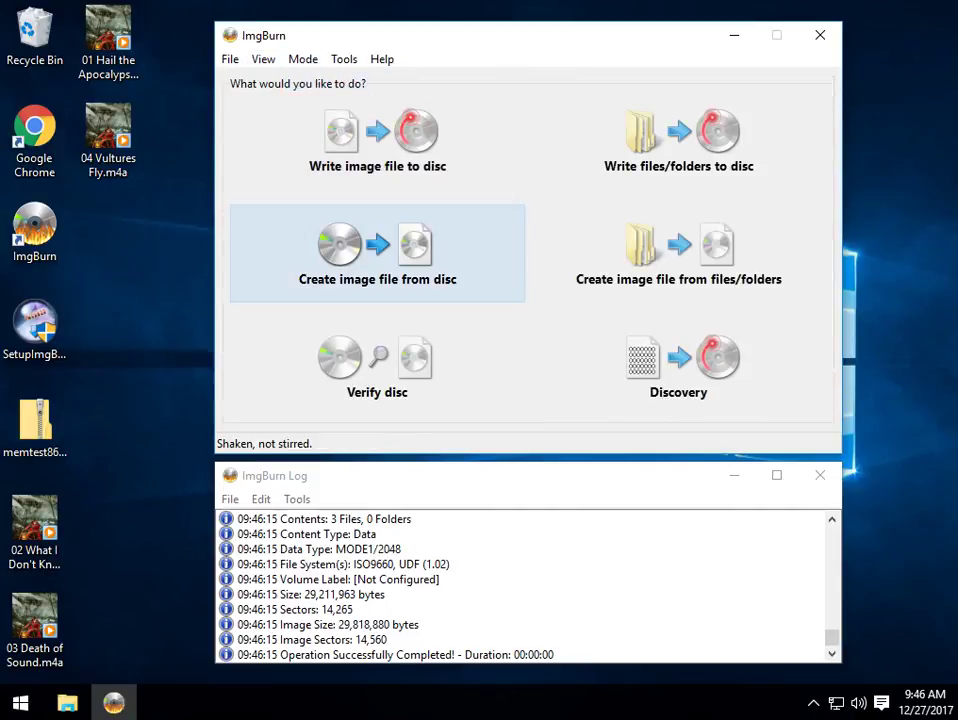
{"action": "left_click", "coordinate": [678, 365]}
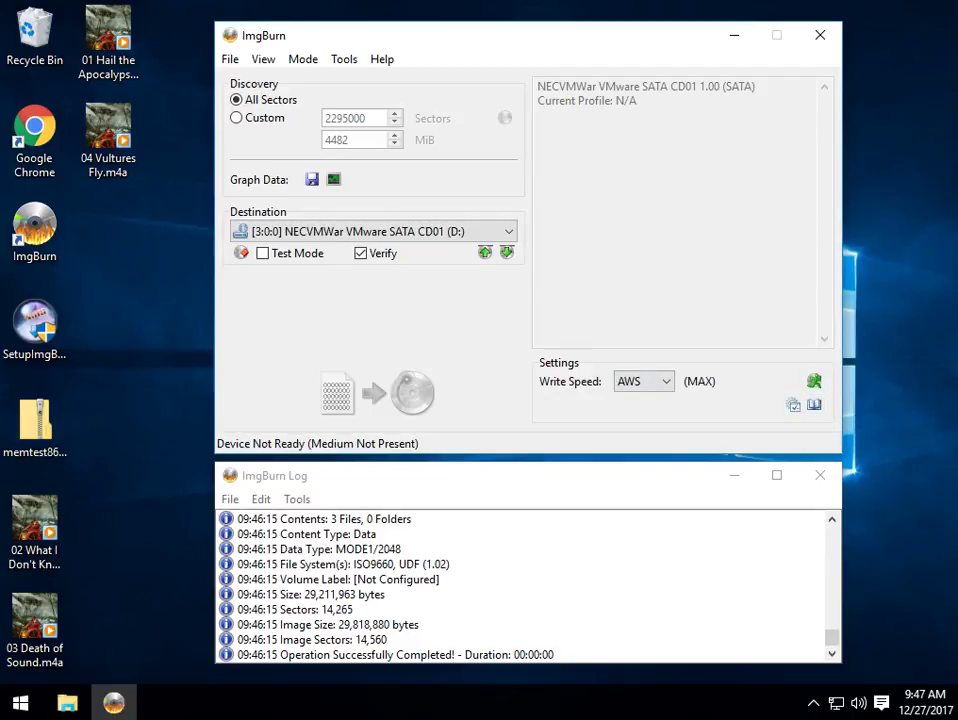
{"action": "left_click", "coordinate": [303, 59]}
{"action": "left_click", "coordinate": [345, 79]}
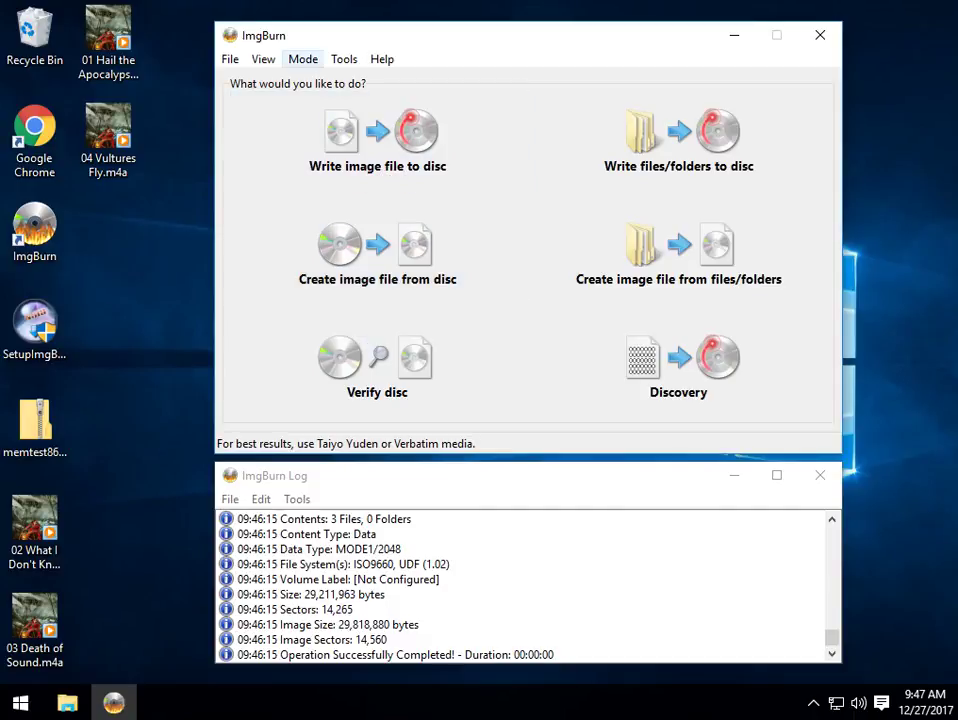
- Look through the available ISO, file creation, write speed and driver tools, and open the program settings
{"action": "left_click", "coordinate": [344, 59]}
{"action": "mouse_move", "coordinate": [366, 80]}
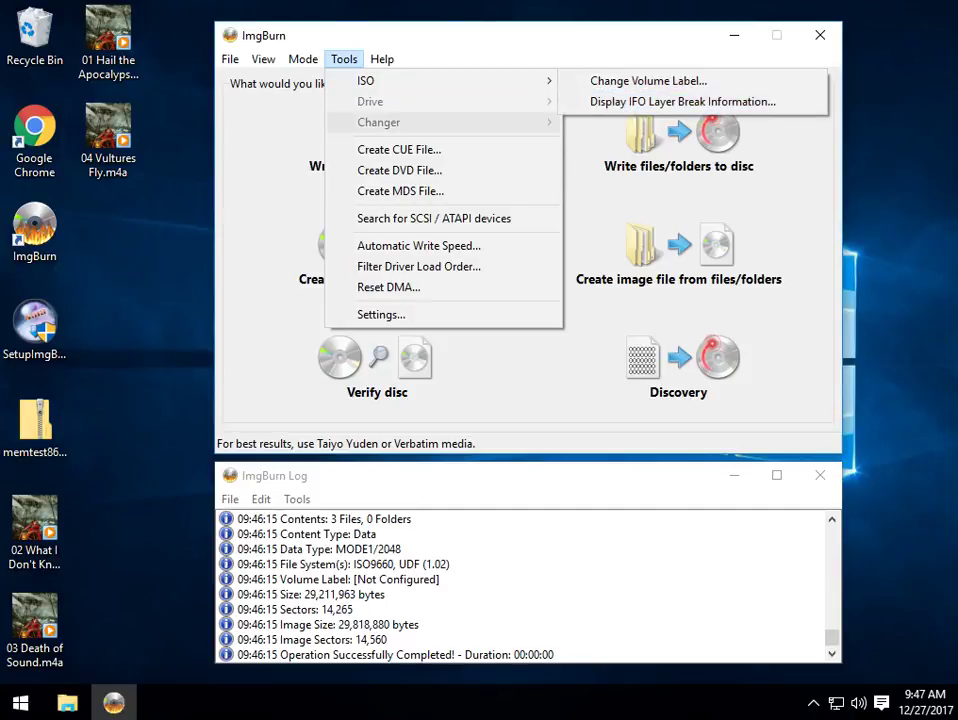
{"action": "mouse_move", "coordinate": [400, 81]}
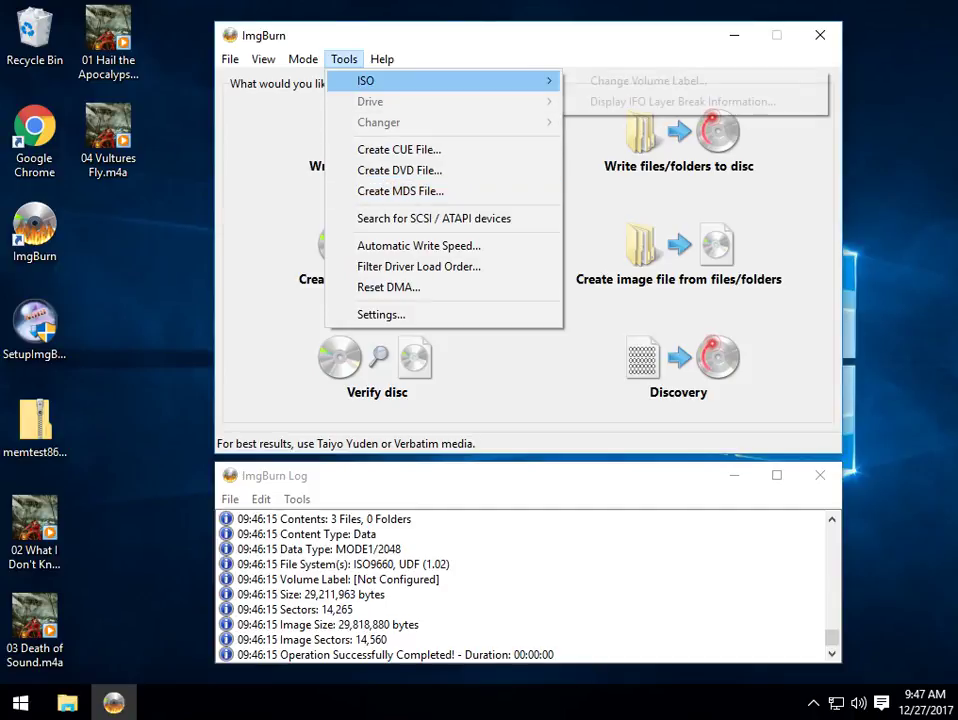
{"action": "key", "text": "Left"}
{"action": "key", "text": "Down"}
{"action": "key", "text": "Down"}
{"action": "key", "text": "Down"}
{"action": "key", "text": "Down"}
{"action": "key", "text": "Down"}
{"action": "key", "text": "Down"}
{"action": "key", "text": "Down"}
{"action": "key", "text": "Down"}
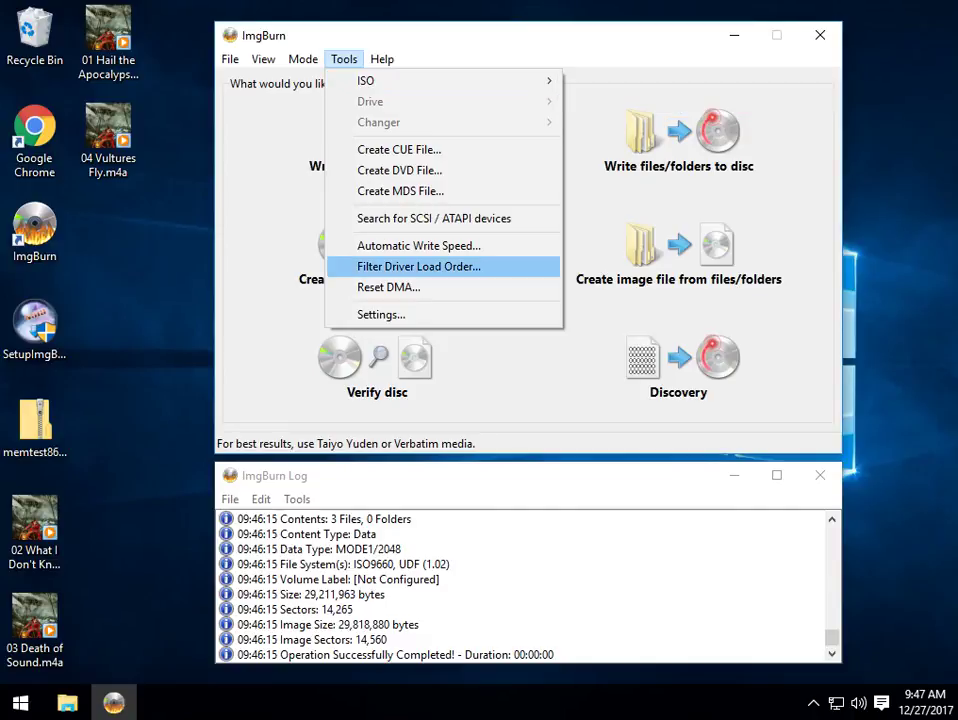
{"action": "key", "text": "Up"}
{"action": "key", "text": "Up"}
{"action": "key", "text": "Down"}
{"action": "key", "text": "Down"}
{"action": "key", "text": "Down"}
{"action": "key", "text": "Down"}
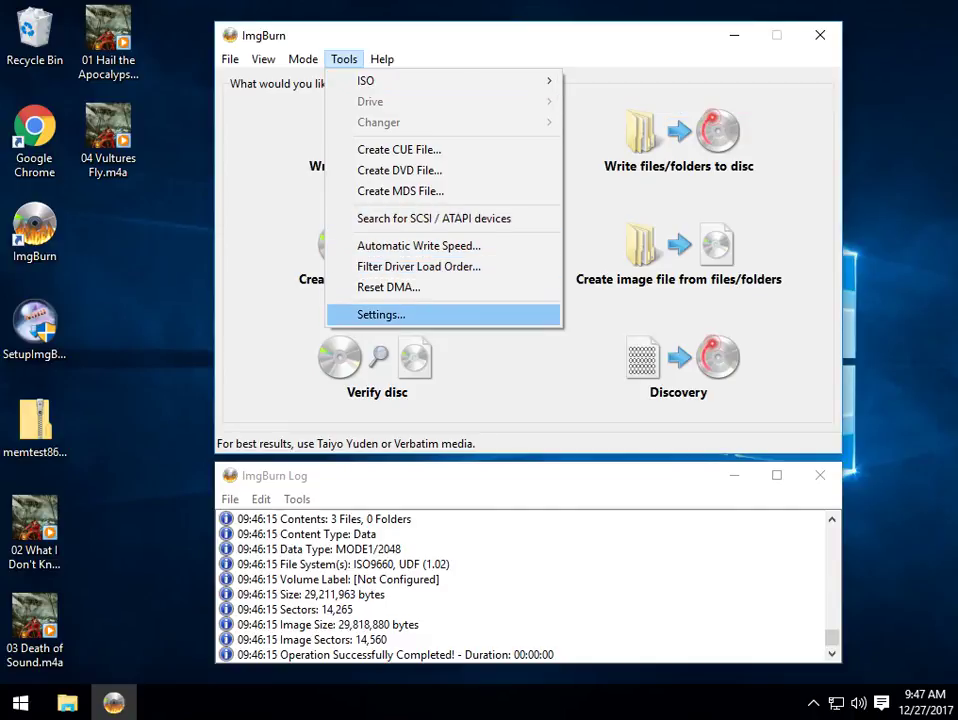
{"action": "key", "text": "Return"}
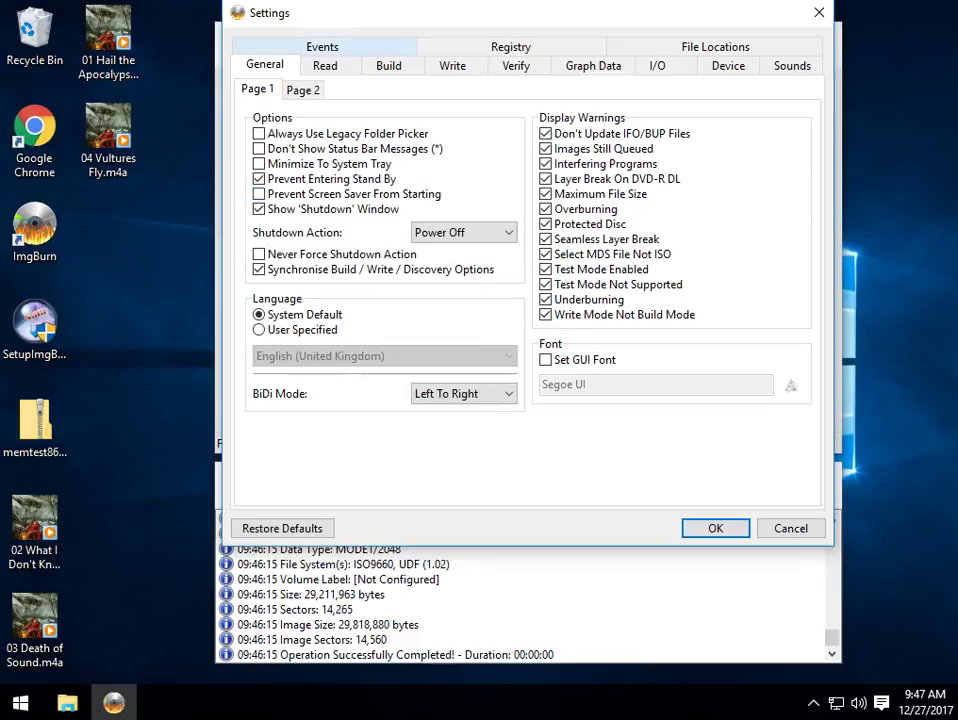
- Try out the registry file associations by selecting and clearing all types and excluding FLAC, MDS, ISO and IBB from a full selection
{"action": "left_click", "coordinate": [510, 46]}
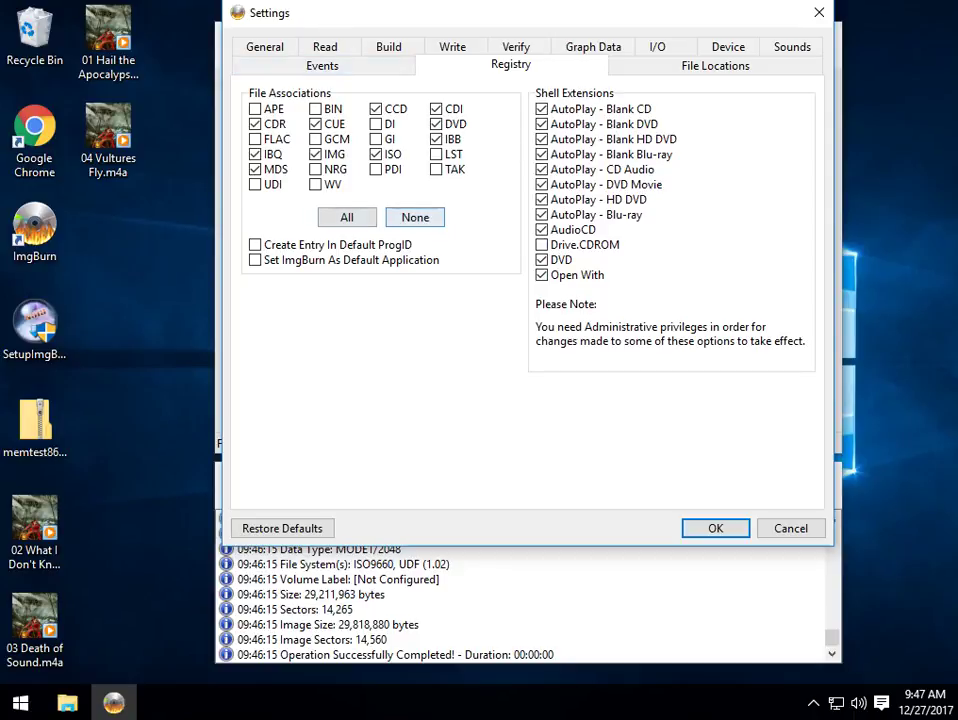
{"action": "left_click", "coordinate": [346, 217]}
{"action": "left_click", "coordinate": [415, 217]}
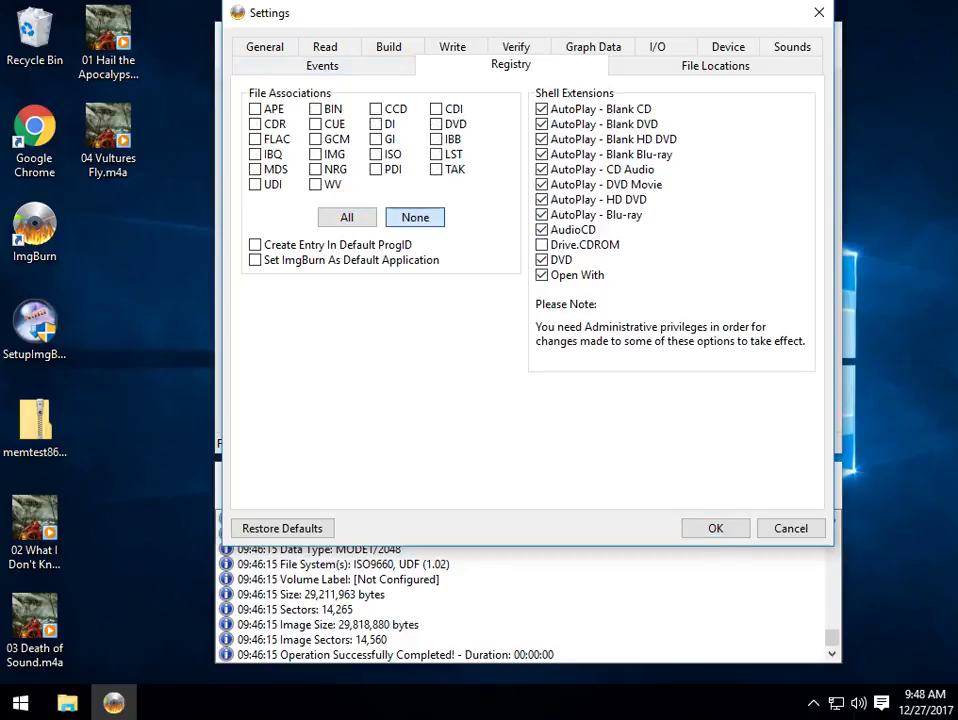
{"action": "left_click", "coordinate": [346, 217]}
{"action": "left_click", "coordinate": [255, 139]}
{"action": "left_click", "coordinate": [255, 169]}
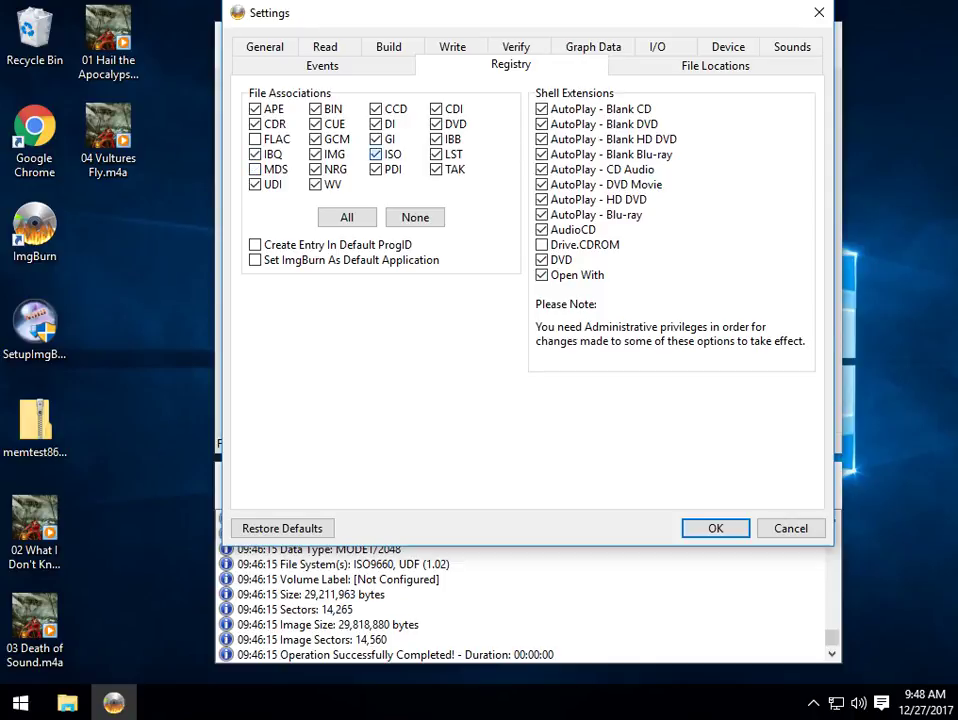
{"action": "left_click", "coordinate": [376, 154]}
{"action": "left_click", "coordinate": [436, 139]}
- Look through the General, Read, Build, Write, Verify, Graph Data and I/O settings and close them without saving
{"action": "left_click", "coordinate": [265, 47]}
{"action": "left_click", "coordinate": [325, 66]}
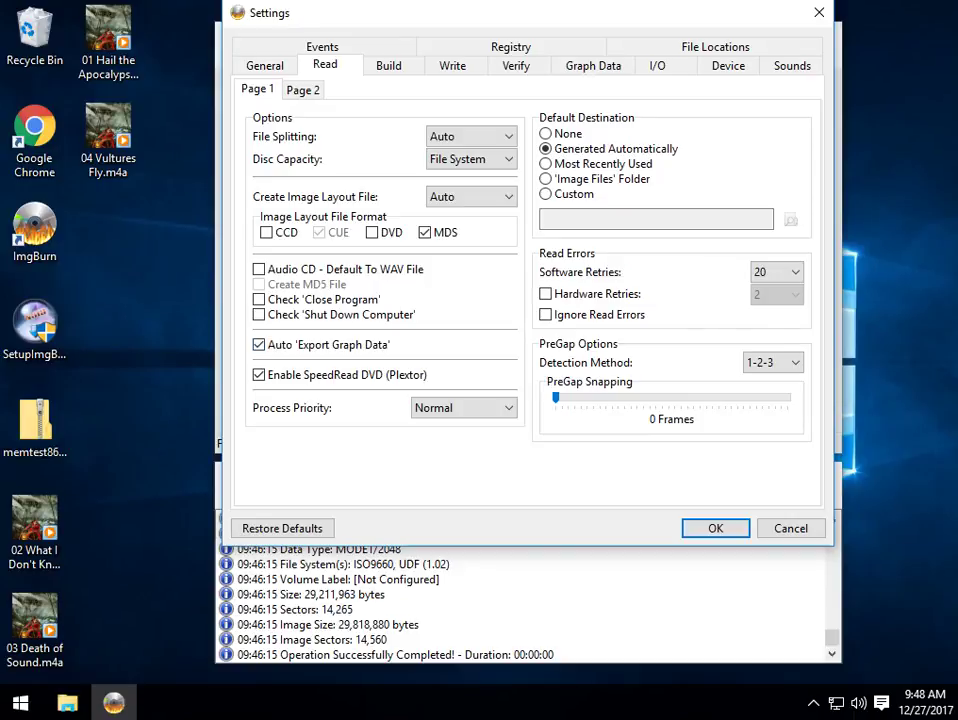
{"action": "left_click", "coordinate": [389, 65]}
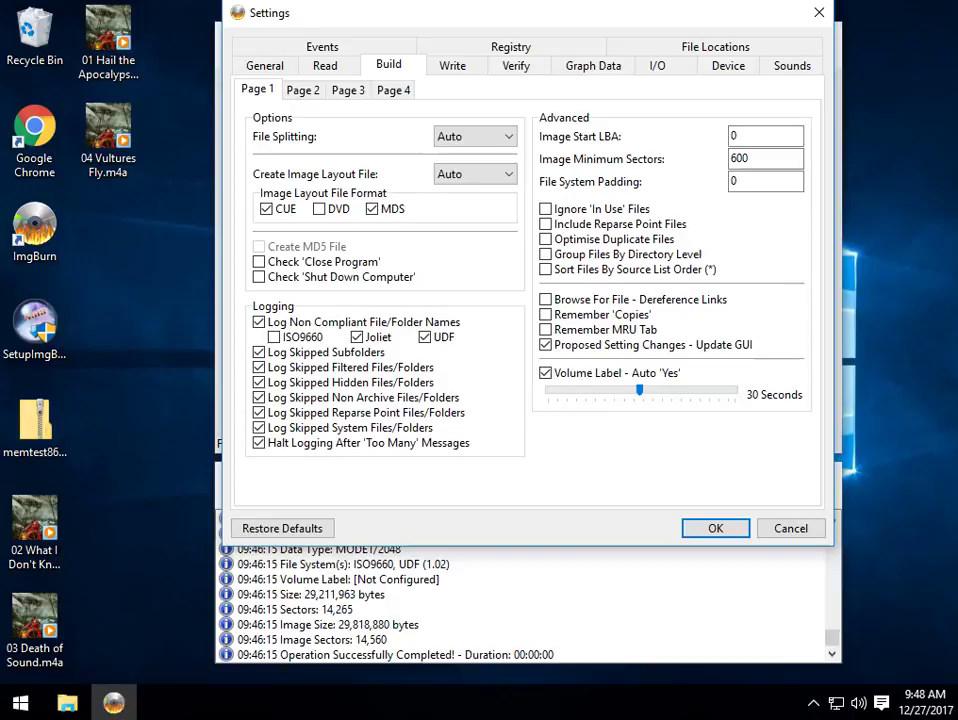
{"action": "left_click", "coordinate": [453, 65]}
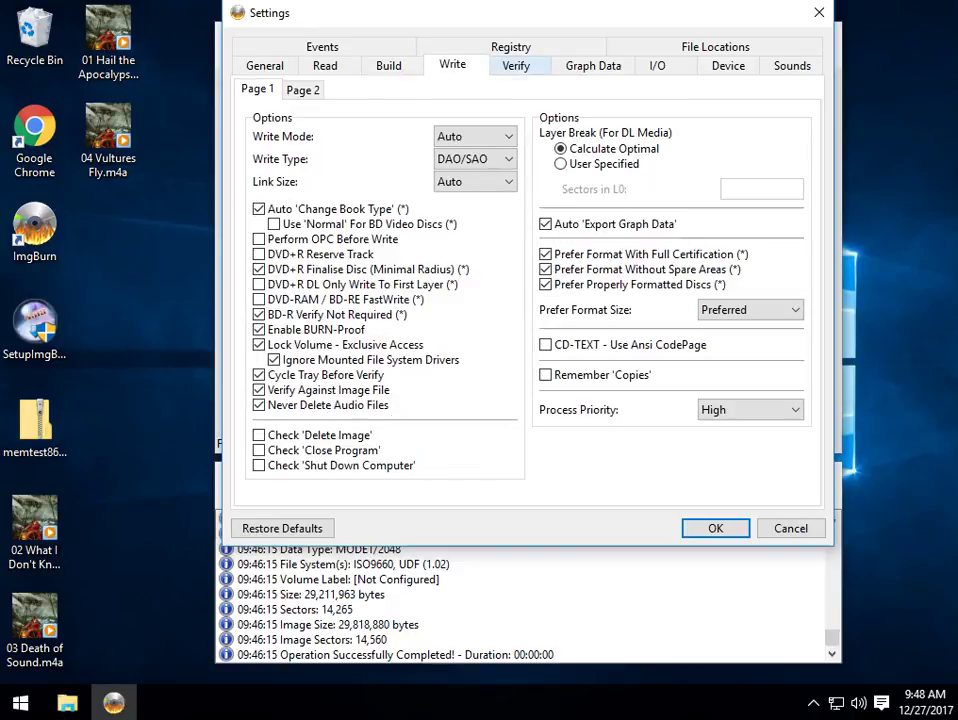
{"action": "key", "text": "ctrl+Tab"}
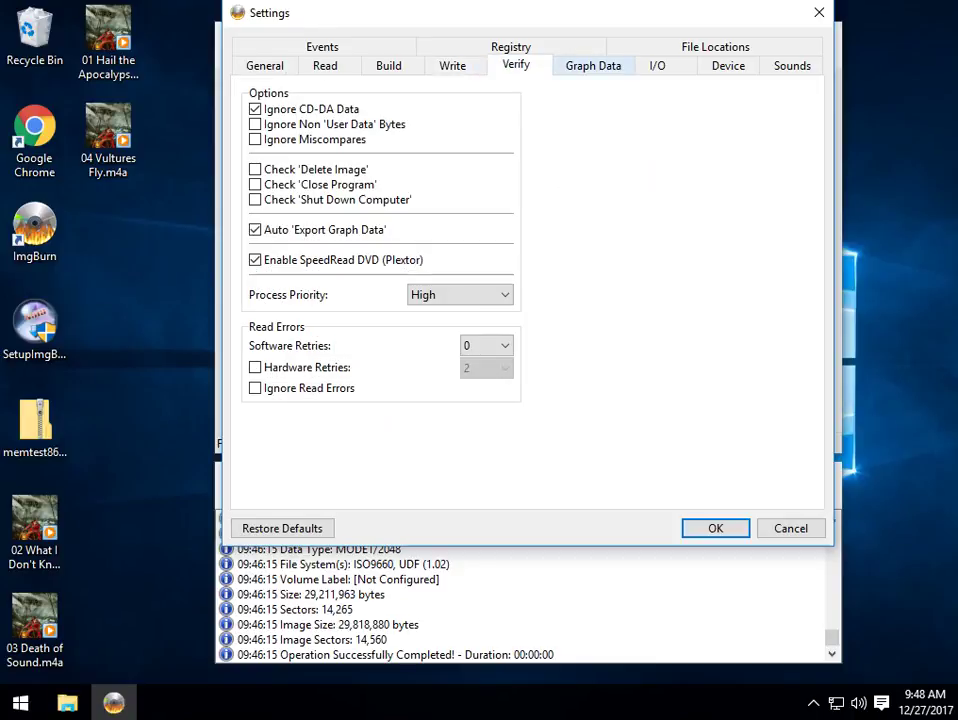
{"action": "key", "text": "ctrl+Tab"}
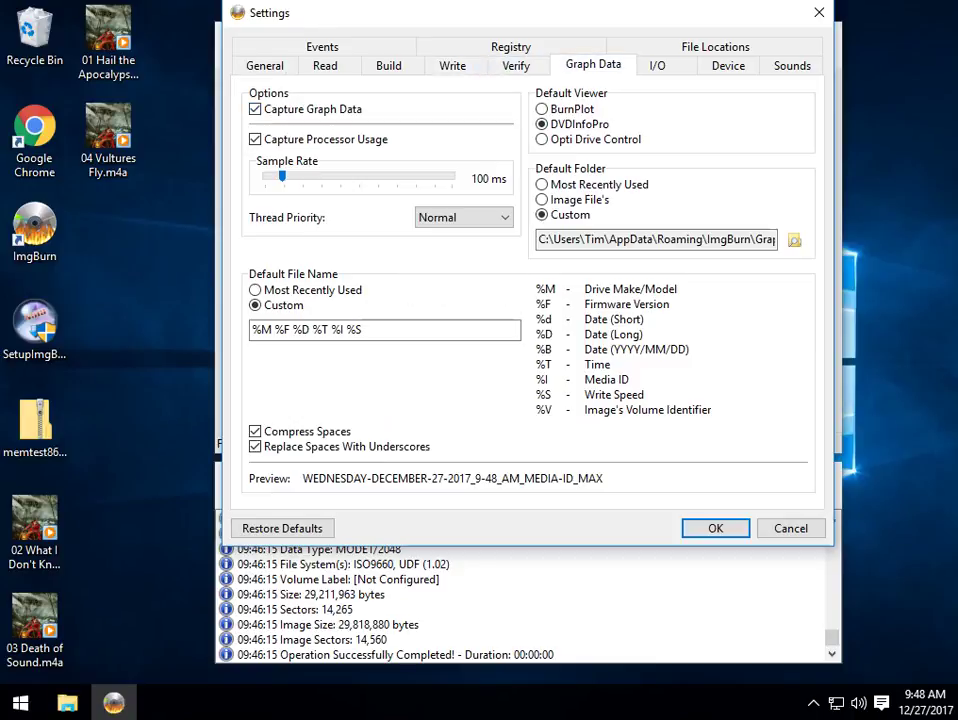
{"action": "left_click", "coordinate": [657, 65]}
{"action": "left_click", "coordinate": [819, 13]}
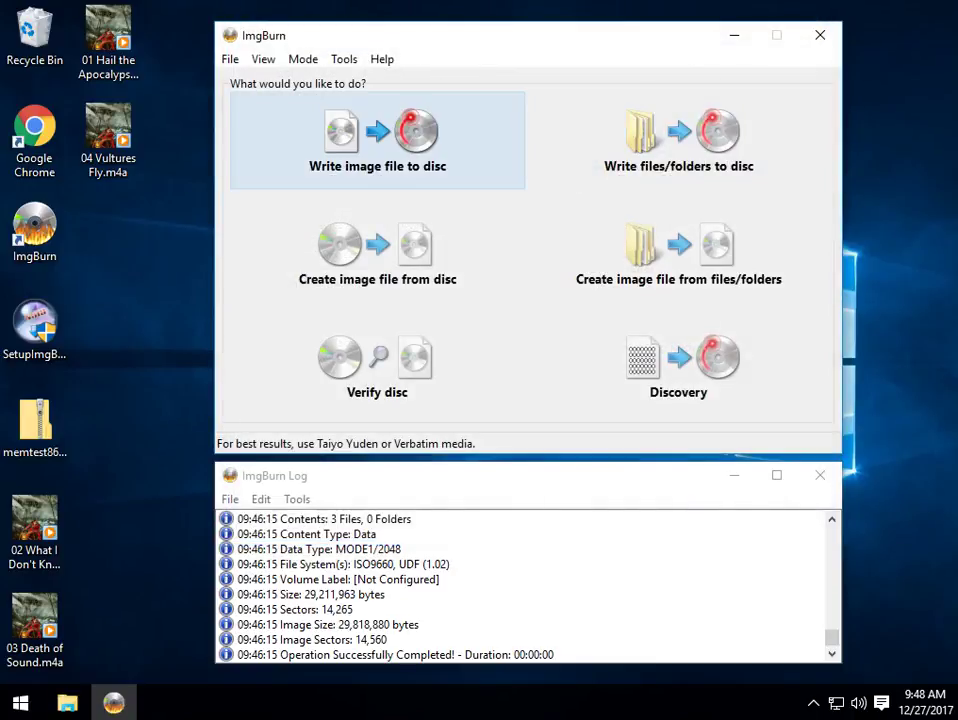
- Open the mode for writing an image file to disc and examine the advanced drive settings for BenQ, LITE-ON and Pioneer
{"action": "key", "text": "Up"}
{"action": "key", "text": "Return"}
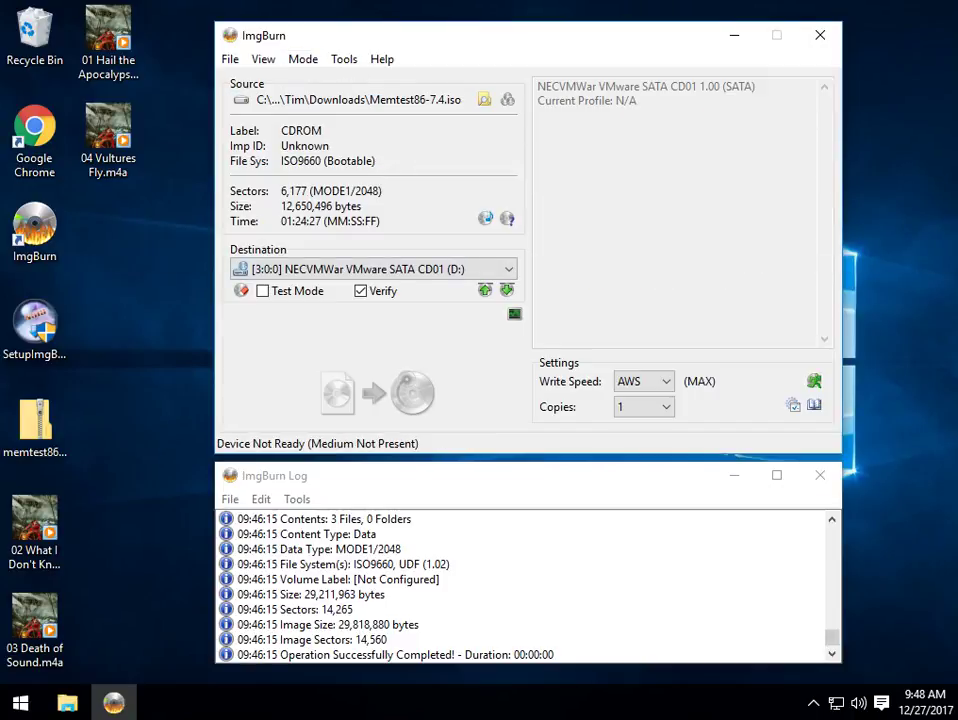
{"action": "key", "text": "Tab"}
{"action": "key", "text": "Return"}
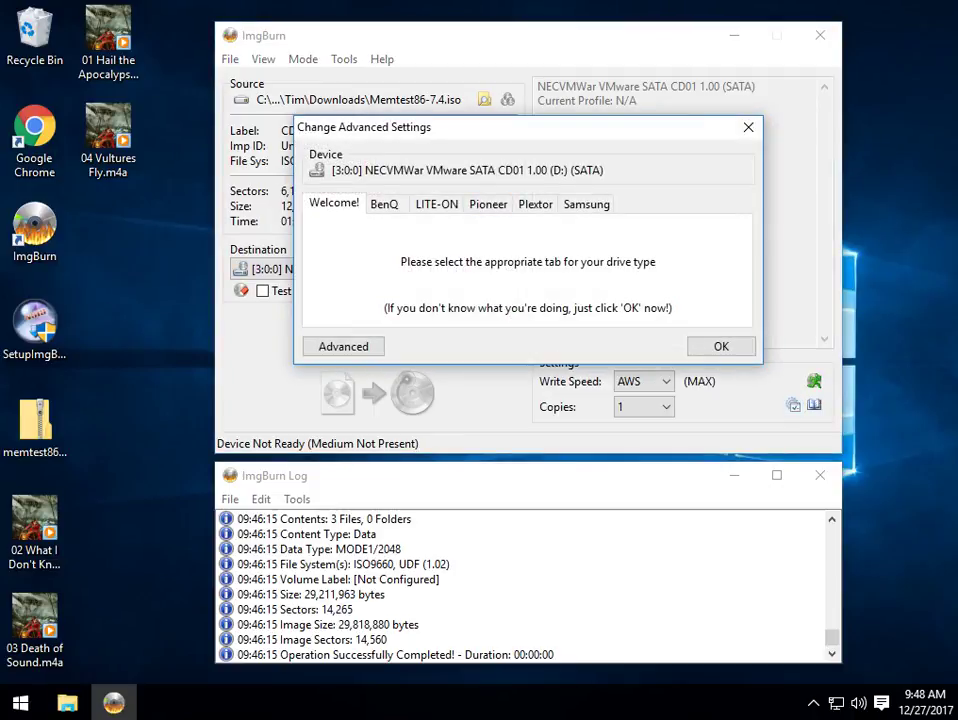
{"action": "left_click", "coordinate": [385, 204]}
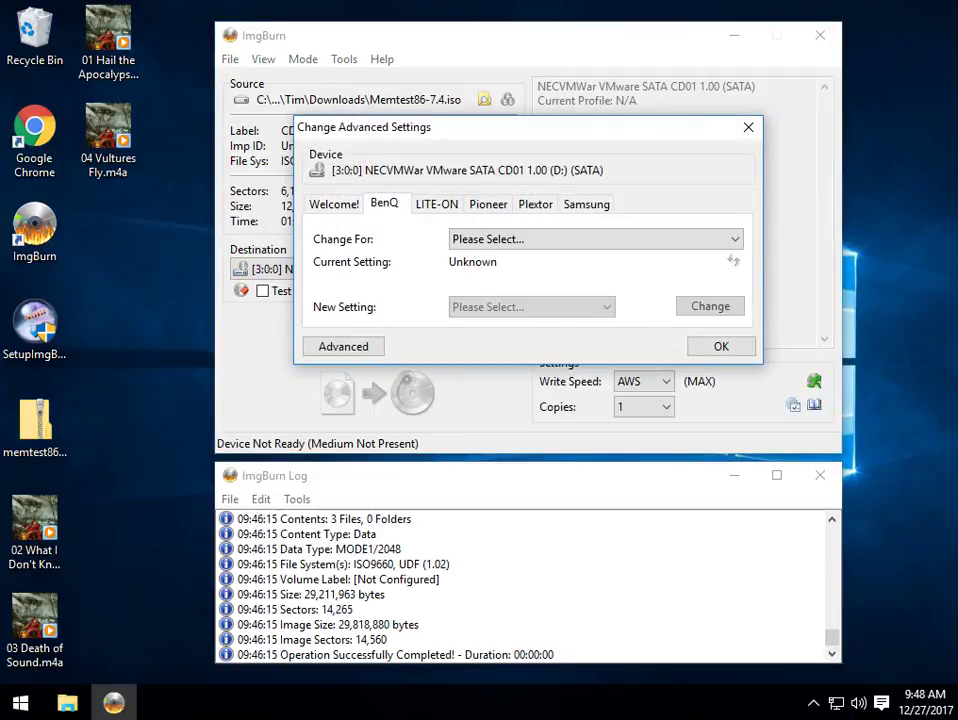
{"action": "left_click", "coordinate": [437, 204]}
{"action": "left_click", "coordinate": [488, 204]}
{"action": "key", "text": "Escape"}
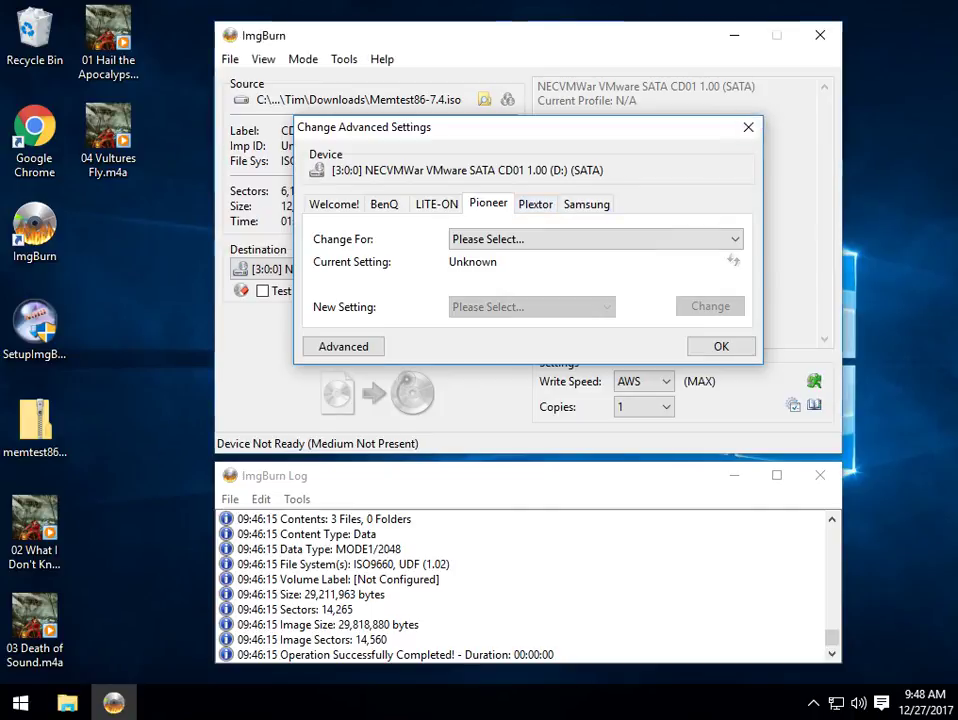
- Return to the Ez-Mode Picker and switch to creating an image file from files/folders
{"action": "left_click", "coordinate": [303, 59]}
{"action": "left_click", "coordinate": [357, 81]}
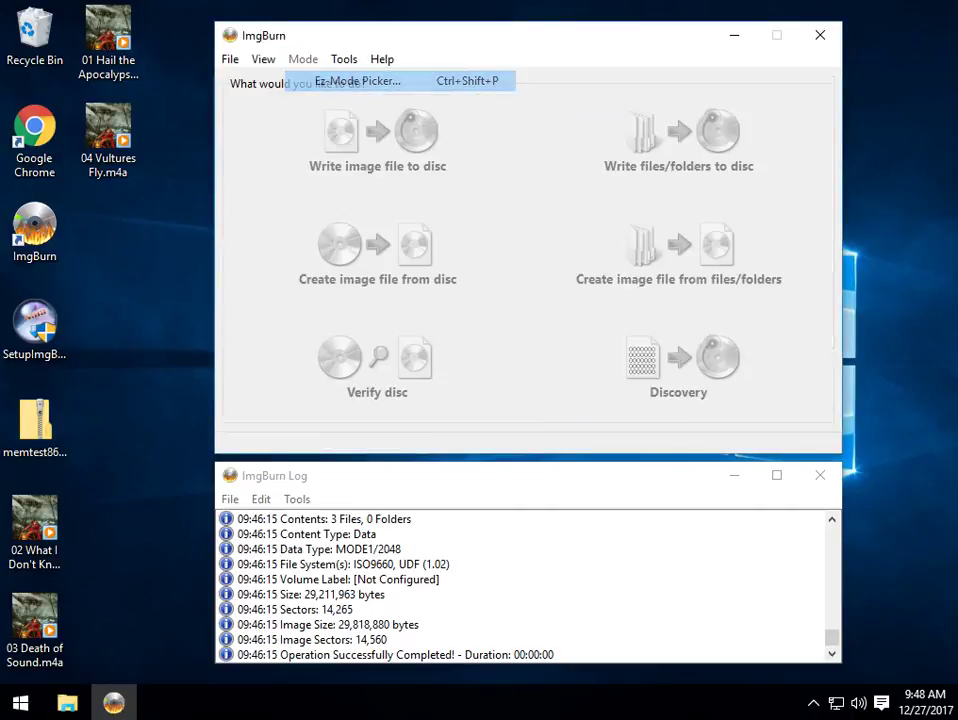
{"action": "key", "text": "Return"}
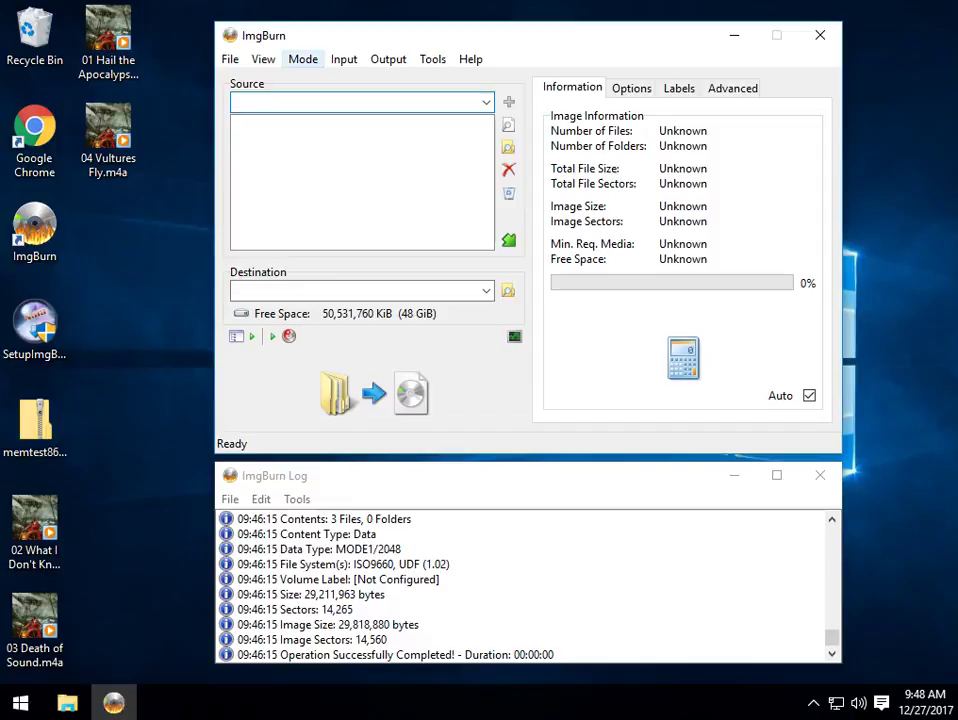
- Switch to Write mode, look through the advanced drive settings for LITE-ON, Pioneer, Plextor and Samsung, and close them
{"action": "left_click", "coordinate": [303, 59]}
{"action": "left_click", "coordinate": [329, 150]}
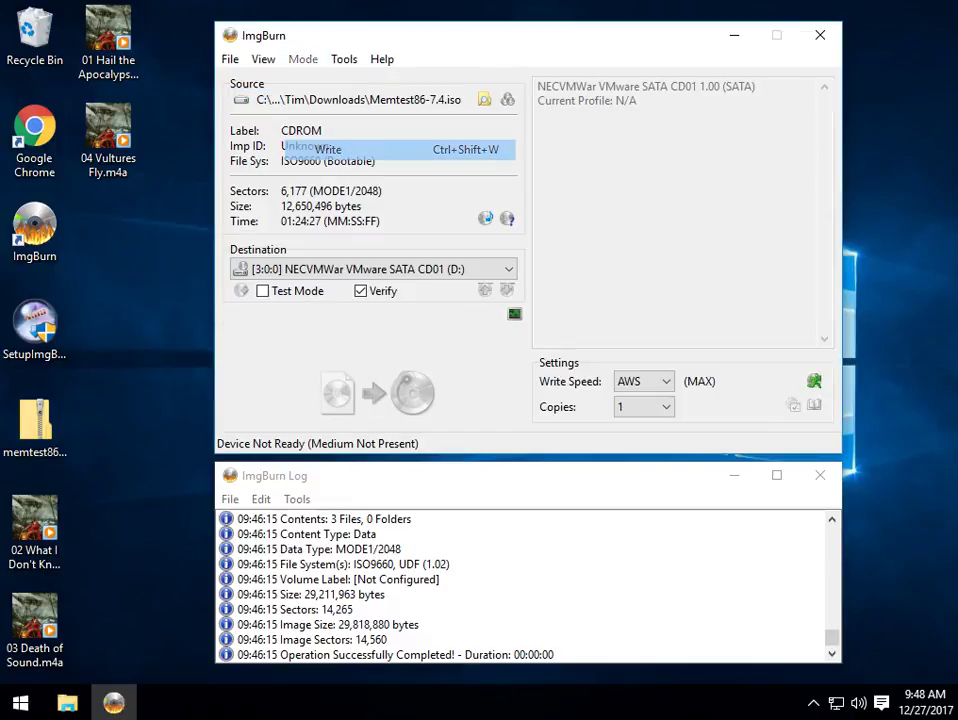
{"action": "left_click", "coordinate": [793, 405]}
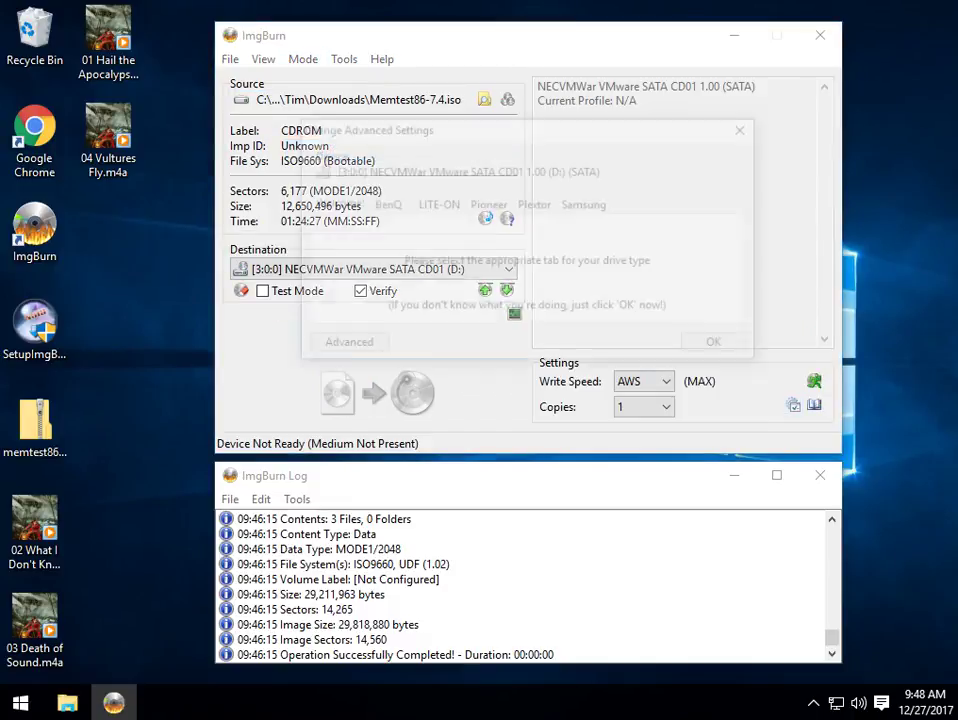
{"action": "left_click", "coordinate": [437, 204]}
{"action": "key", "text": "Right"}
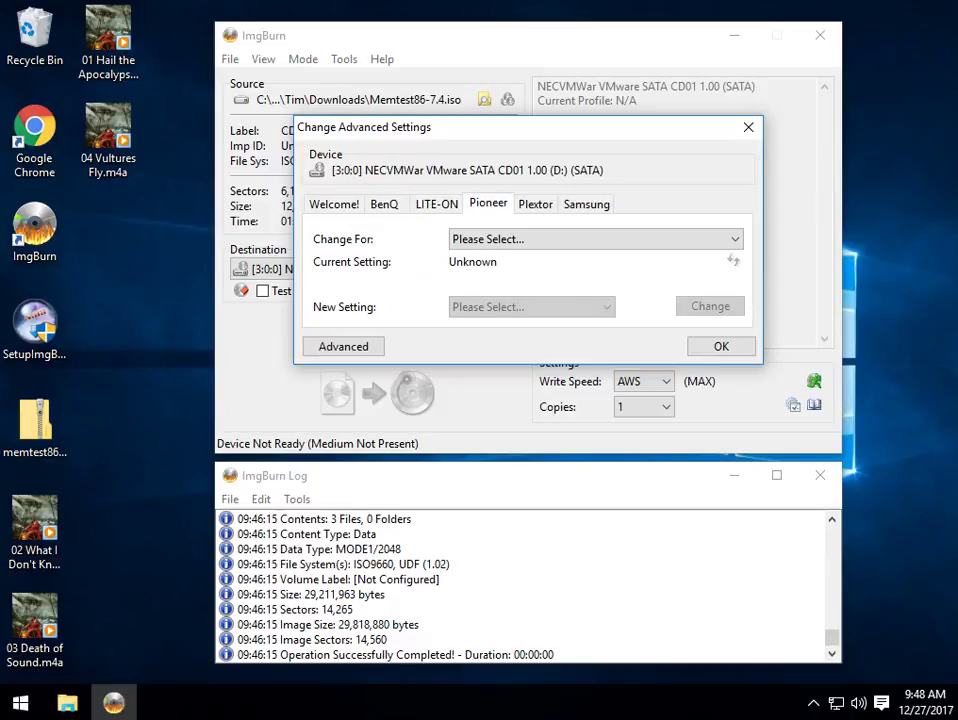
{"action": "key", "text": "Right"}
{"action": "key", "text": "Right"}
{"action": "key", "text": "Right"}
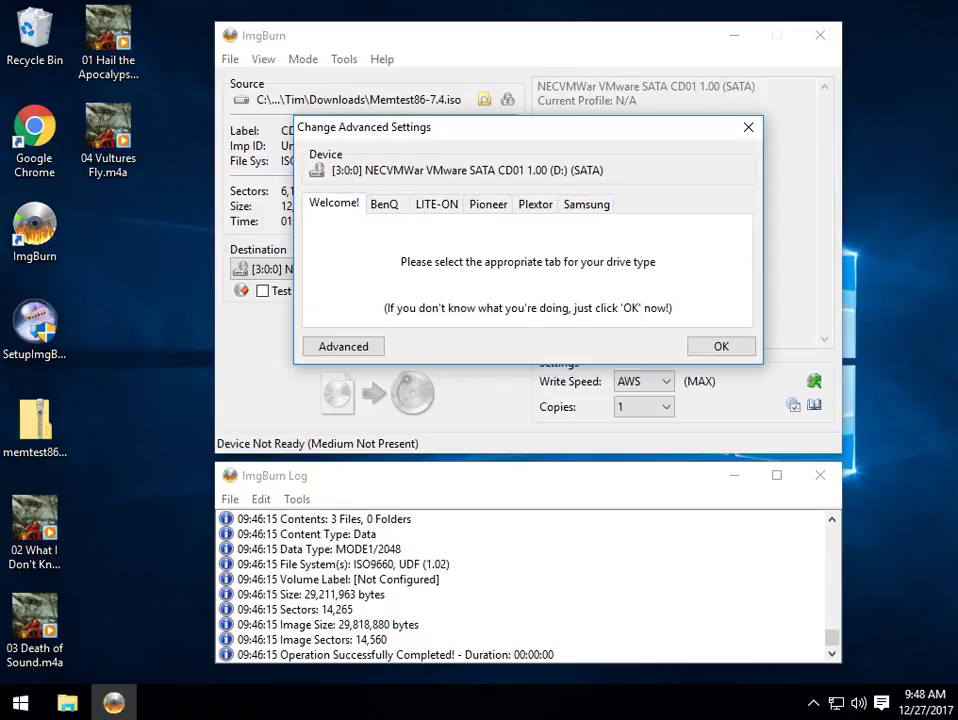
{"action": "left_click", "coordinate": [748, 127]}
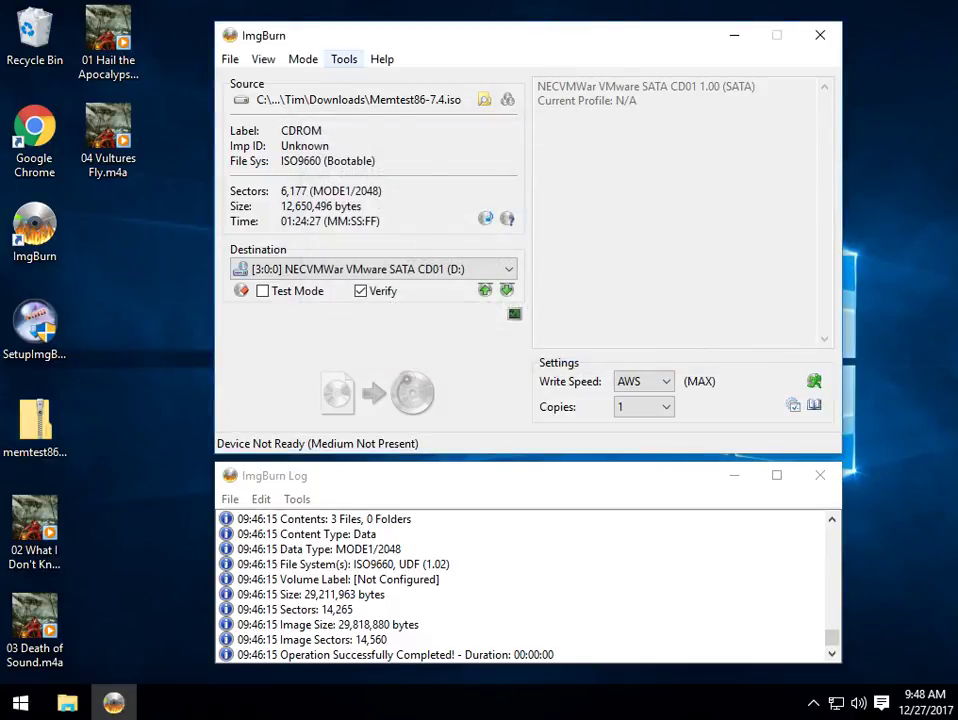
- Open the program settings, review the Events, Registry and General pages, and close them without saving
{"action": "left_click", "coordinate": [344, 59]}
{"action": "key", "text": "Down"}
{"action": "key", "text": "Down"}
{"action": "key", "text": "Down"}
{"action": "key", "text": "Down"}
{"action": "key", "text": "Down"}
{"action": "key", "text": "Down"}
{"action": "key", "text": "Down"}
{"action": "key", "text": "Down"}
{"action": "key", "text": "Return"}
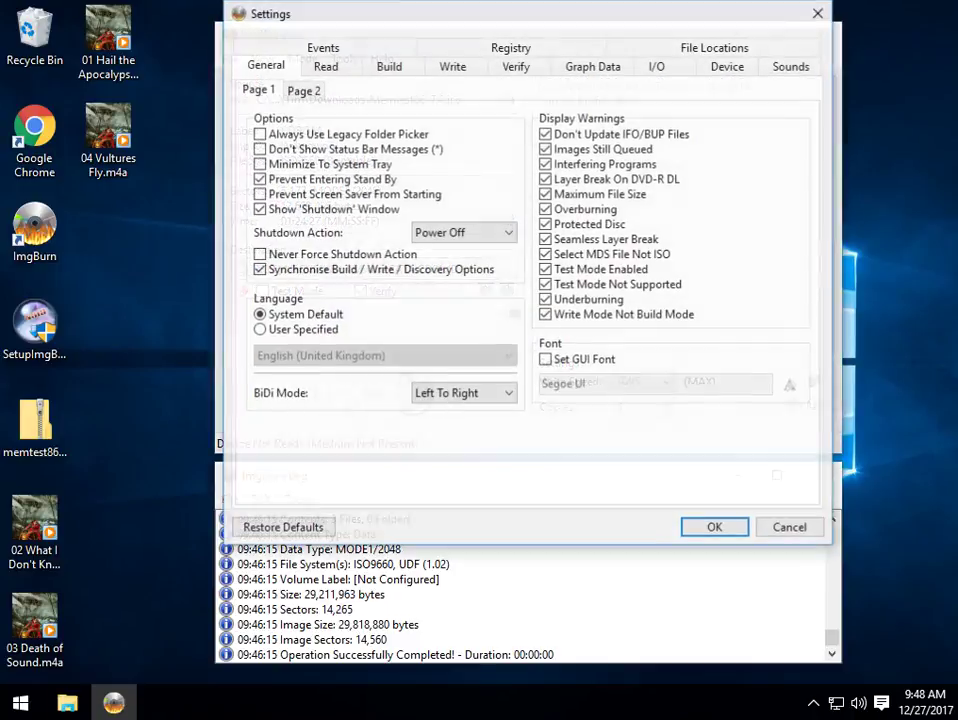
{"action": "key", "text": "Up"}
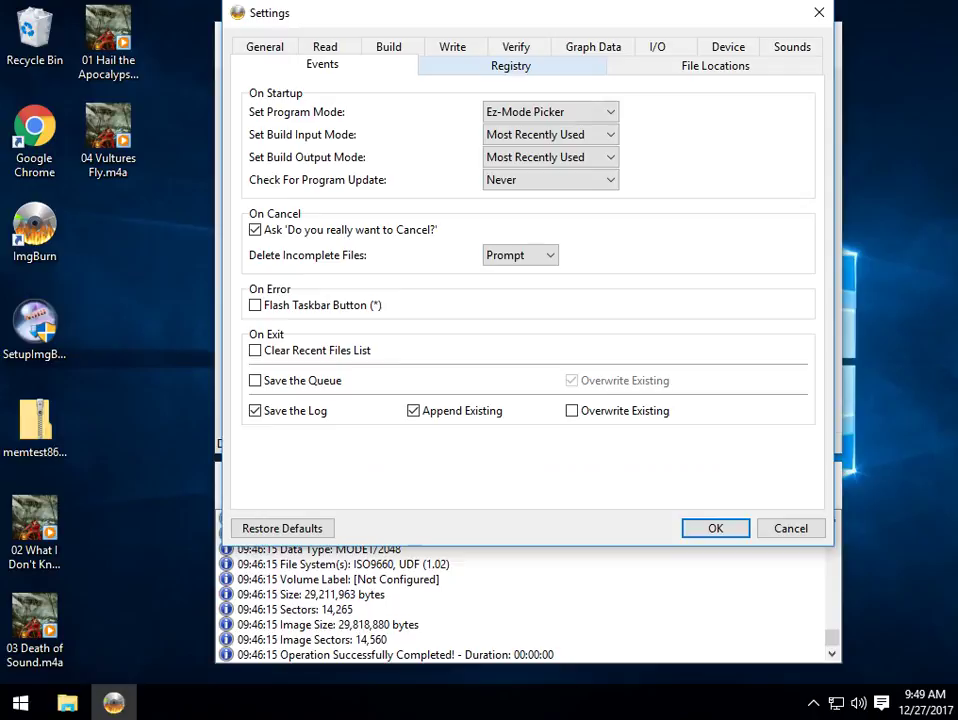
{"action": "key", "text": "Right"}
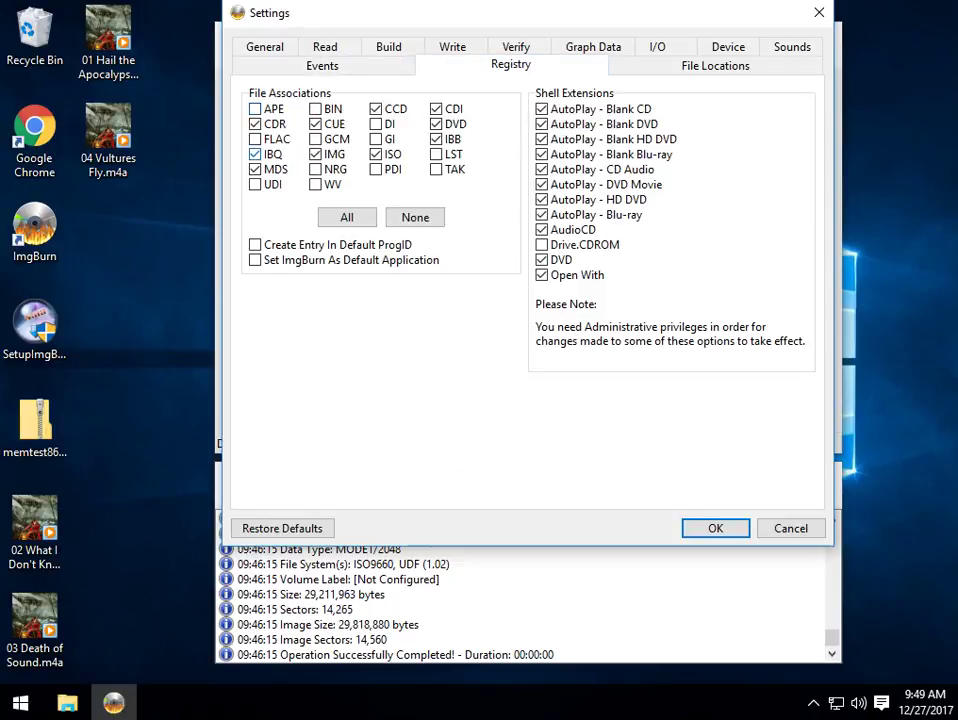
{"action": "left_click", "coordinate": [265, 47]}
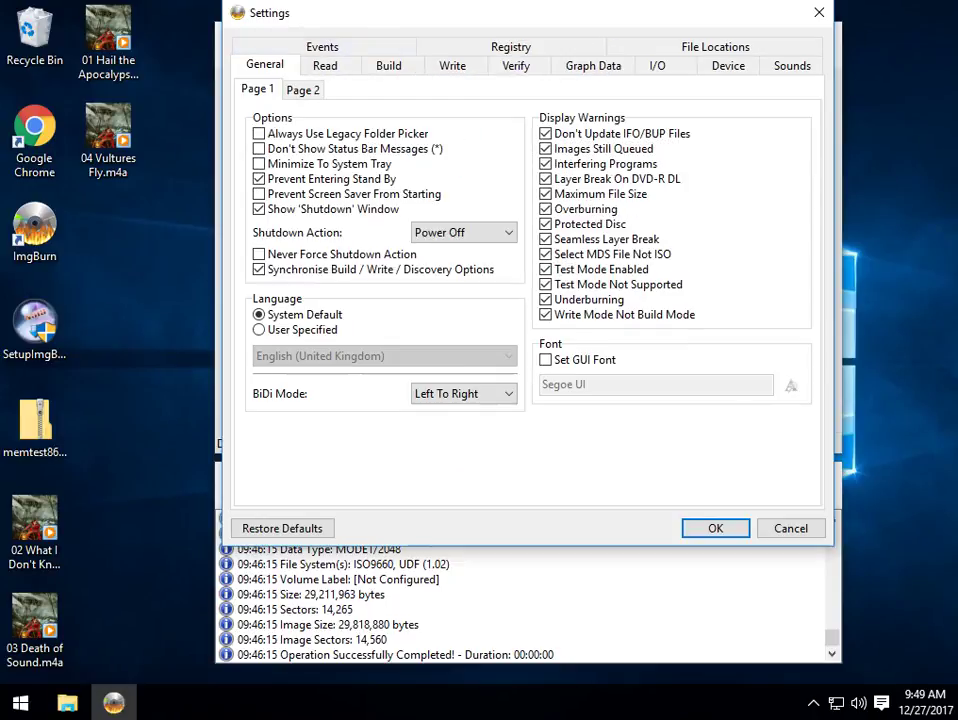
{"action": "left_click_drag", "start_coordinate": [498, 24], "coordinate": [490, 79]}
{"action": "left_click", "coordinate": [811, 67]}
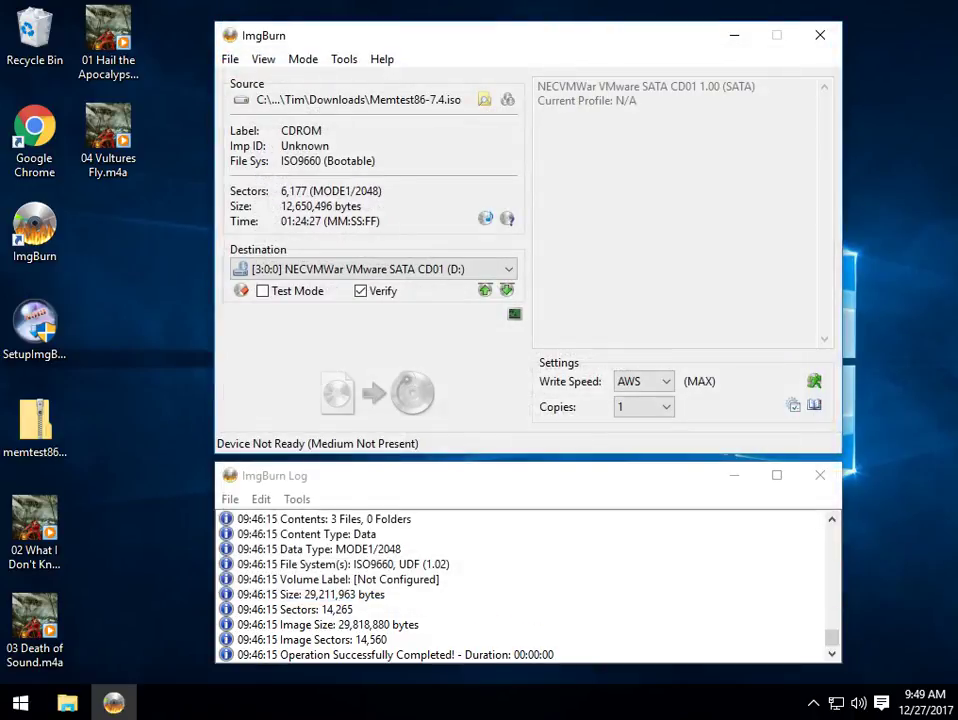
- Return to the Ez-Mode Picker and open the online ImgBurn guides in the browser
{"action": "left_click", "coordinate": [303, 59]}
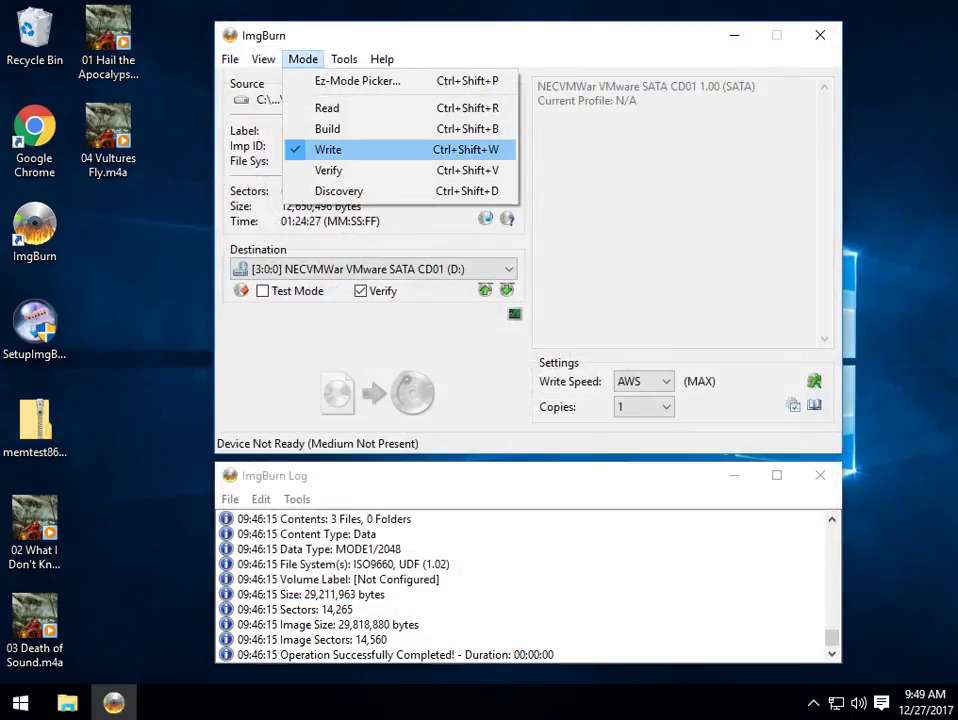
{"action": "left_click", "coordinate": [358, 81]}
{"action": "left_click", "coordinate": [382, 59]}
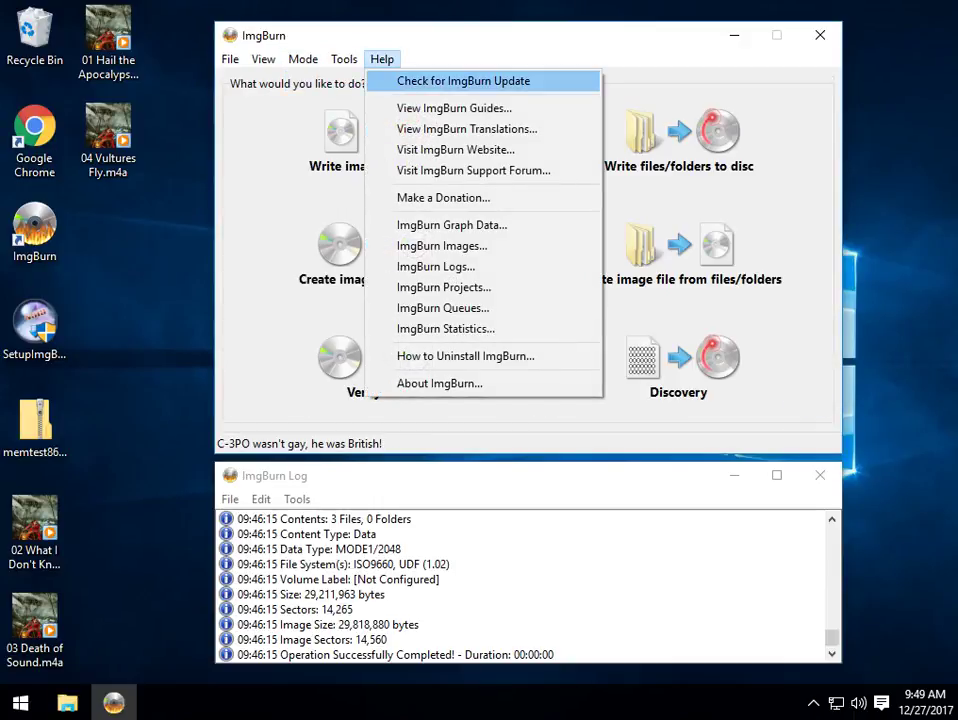
{"action": "key", "text": "Down"}
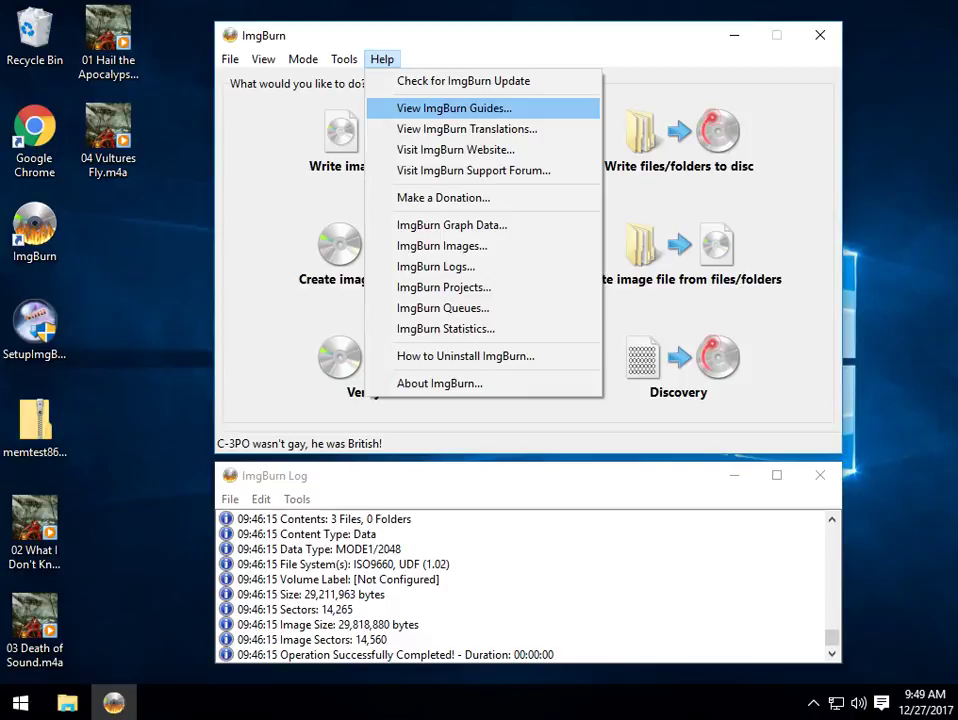
{"action": "key", "text": "Return"}
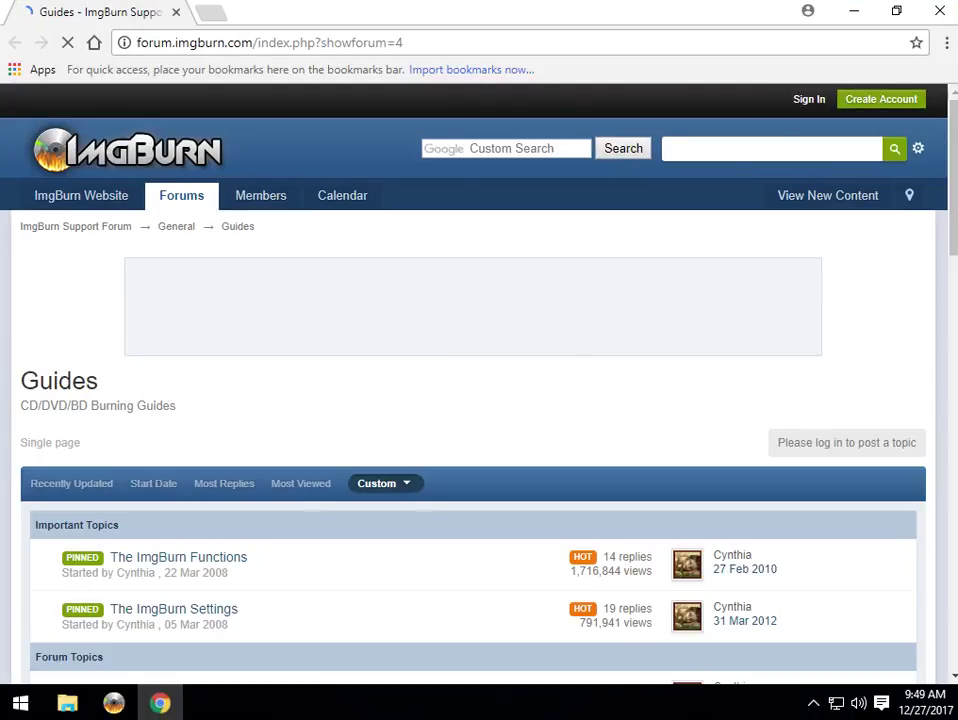
- Open the pinned topic "The ImgBurn Settings" in the guides forum and read through its general settings explanations
{"action": "scroll", "coordinate": [531, 300], "scroll_direction": "down", "scroll_amount": 5}
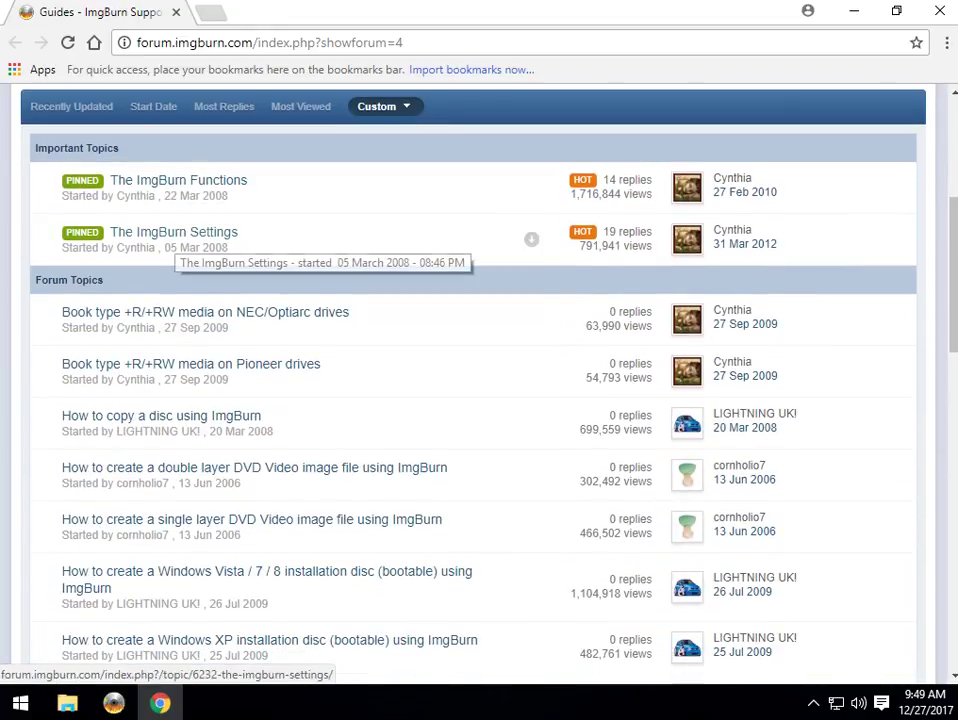
{"action": "left_click", "coordinate": [228, 236]}
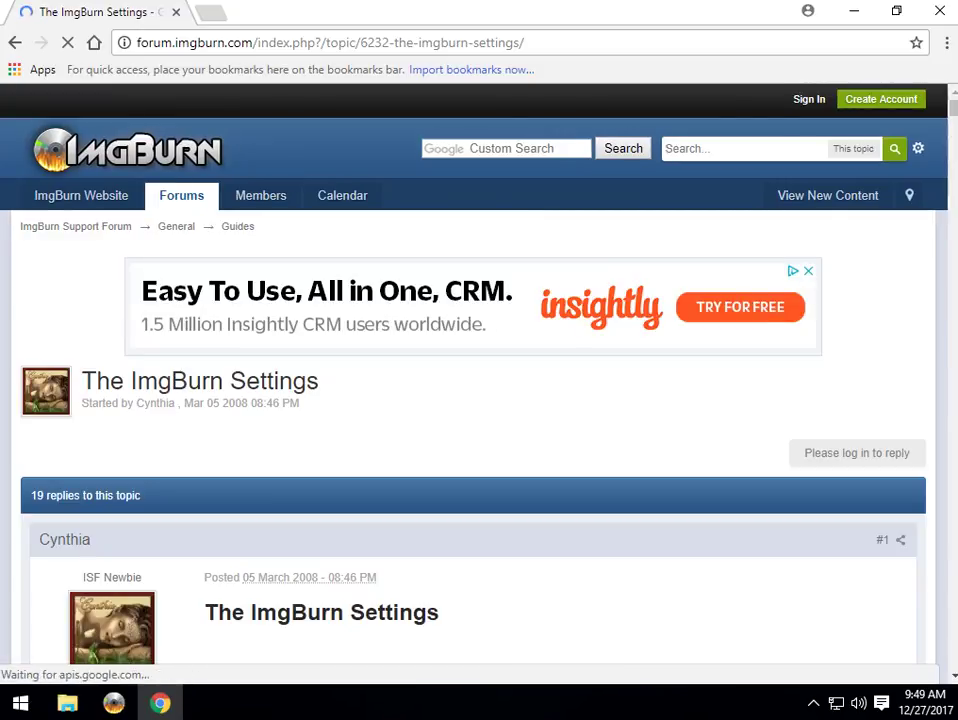
{"action": "scroll", "coordinate": [479, 380], "scroll_direction": "down", "scroll_amount": 8}
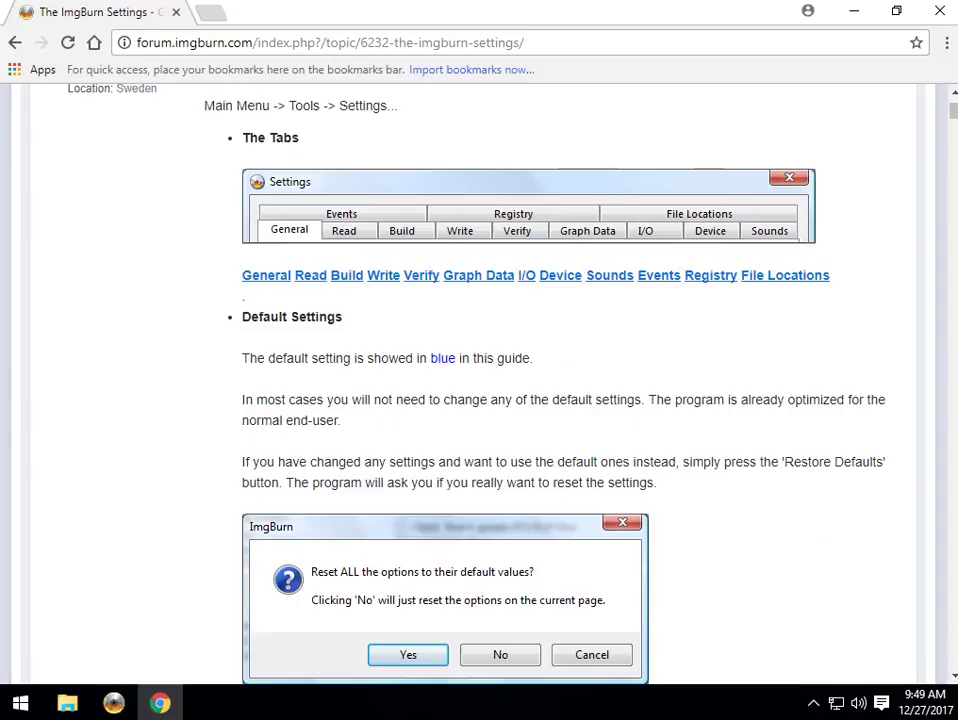
{"action": "scroll", "coordinate": [479, 380], "scroll_direction": "down", "scroll_amount": 20}
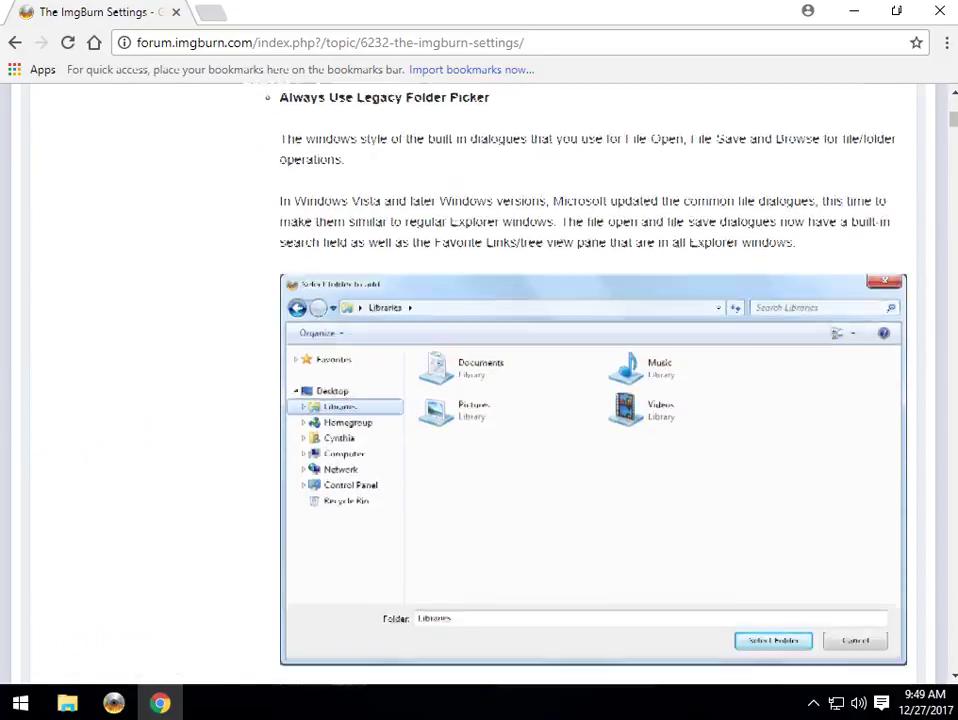
{"action": "scroll", "coordinate": [479, 380], "scroll_direction": "down", "scroll_amount": 20}
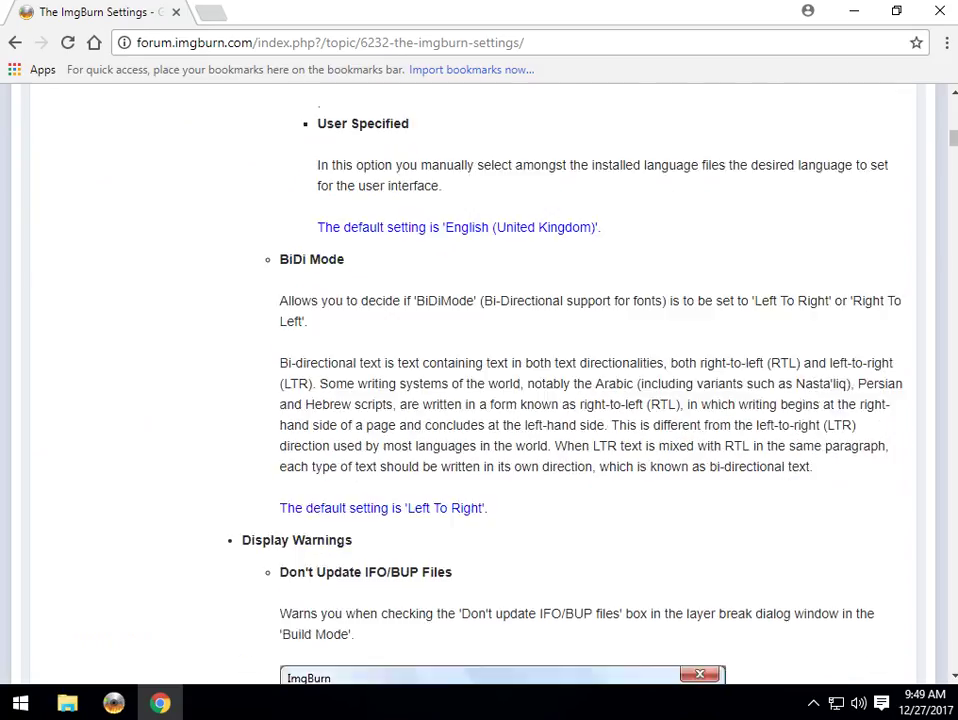
{"action": "scroll", "coordinate": [479, 380], "scroll_direction": "down", "scroll_amount": 5}
{"action": "scroll", "coordinate": [421, 275], "scroll_direction": "up", "scroll_amount": 20}
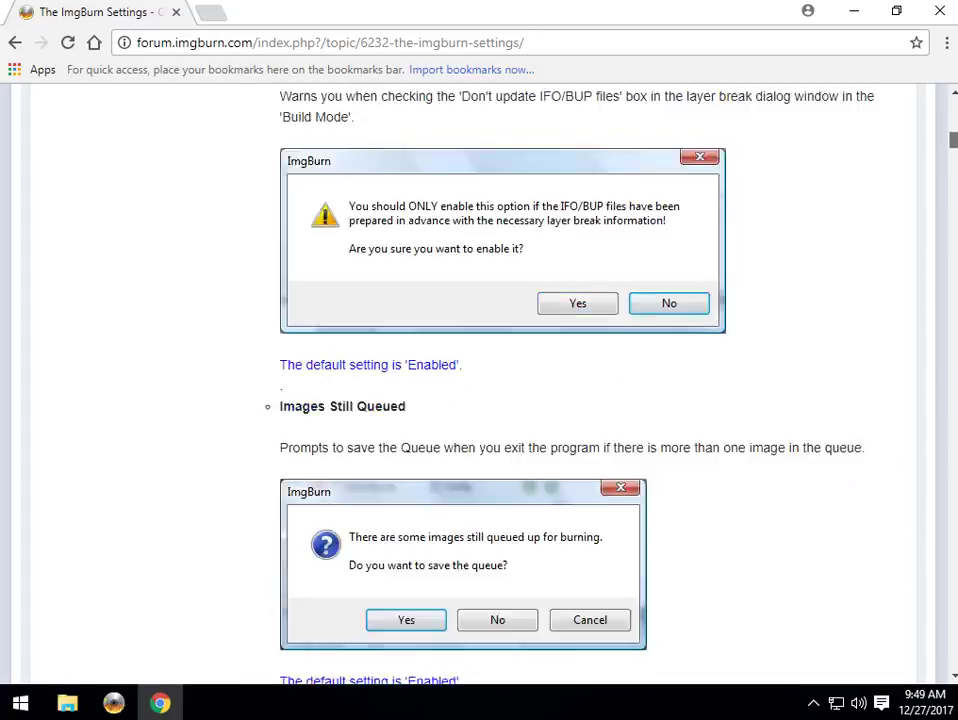
{"action": "scroll", "coordinate": [421, 275], "scroll_direction": "down", "scroll_amount": 7}
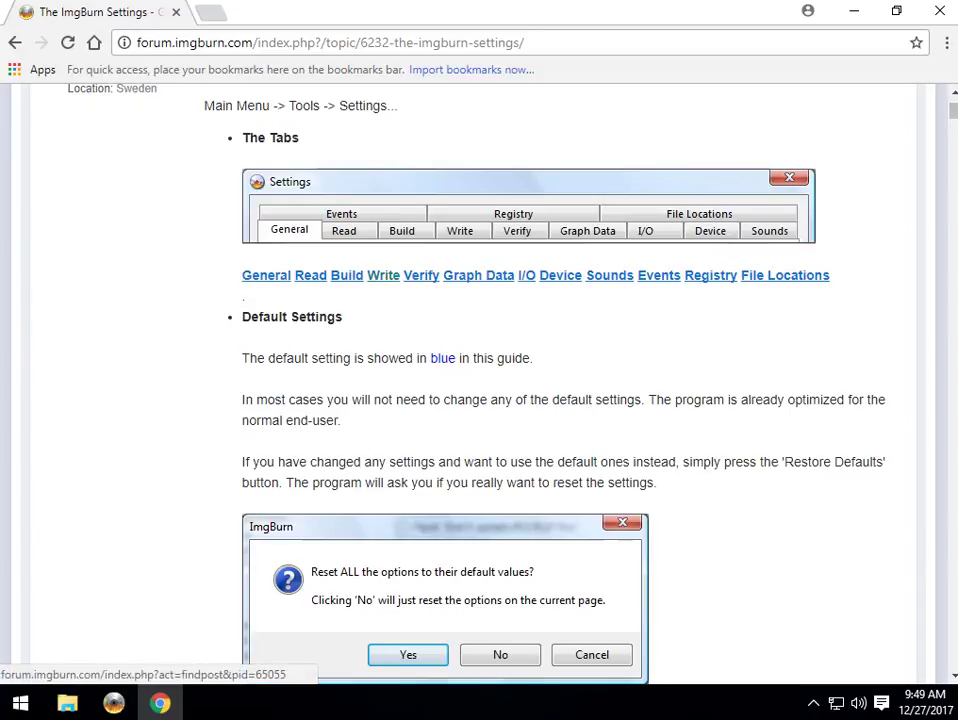
- Go to the guide's Write settings section, read the write mode, write type and OPC explanations, and close the browser
{"action": "left_click", "coordinate": [383, 276]}
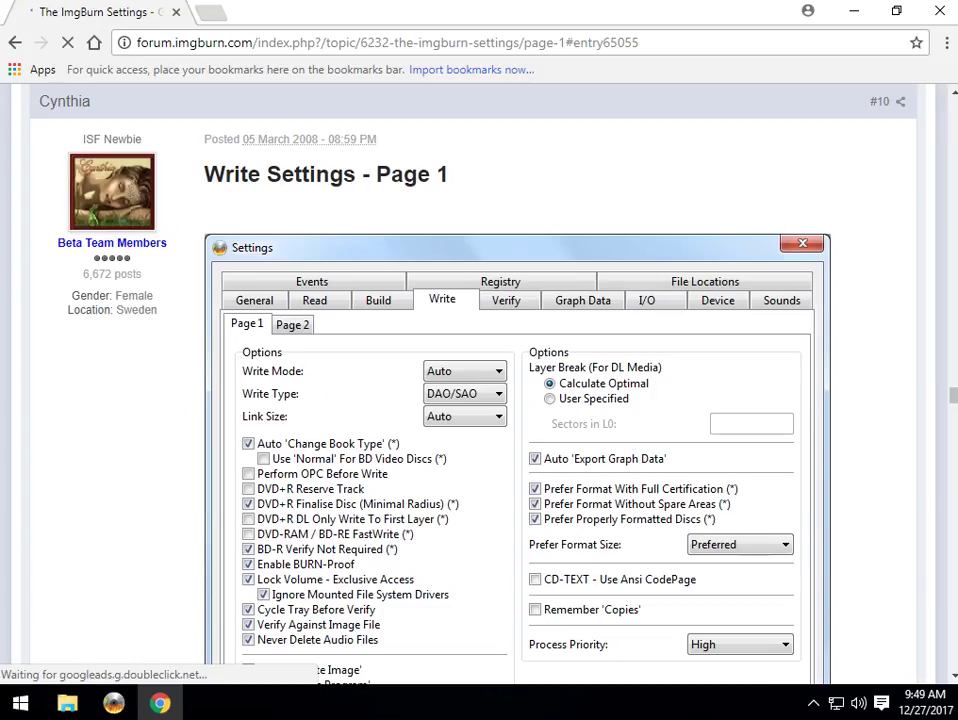
{"action": "key", "text": "Page_Down"}
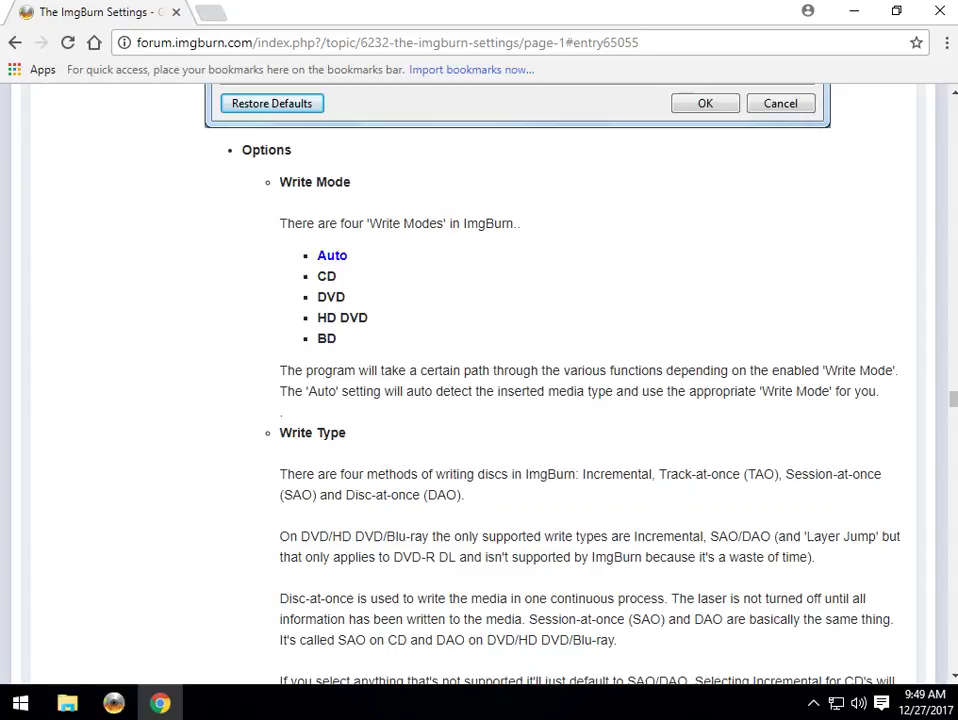
{"action": "left_click_drag", "start_coordinate": [280, 182], "coordinate": [448, 256]}
{"action": "left_click", "coordinate": [448, 256]}
{"action": "scroll", "coordinate": [480, 400], "scroll_direction": "down", "scroll_amount": 9}
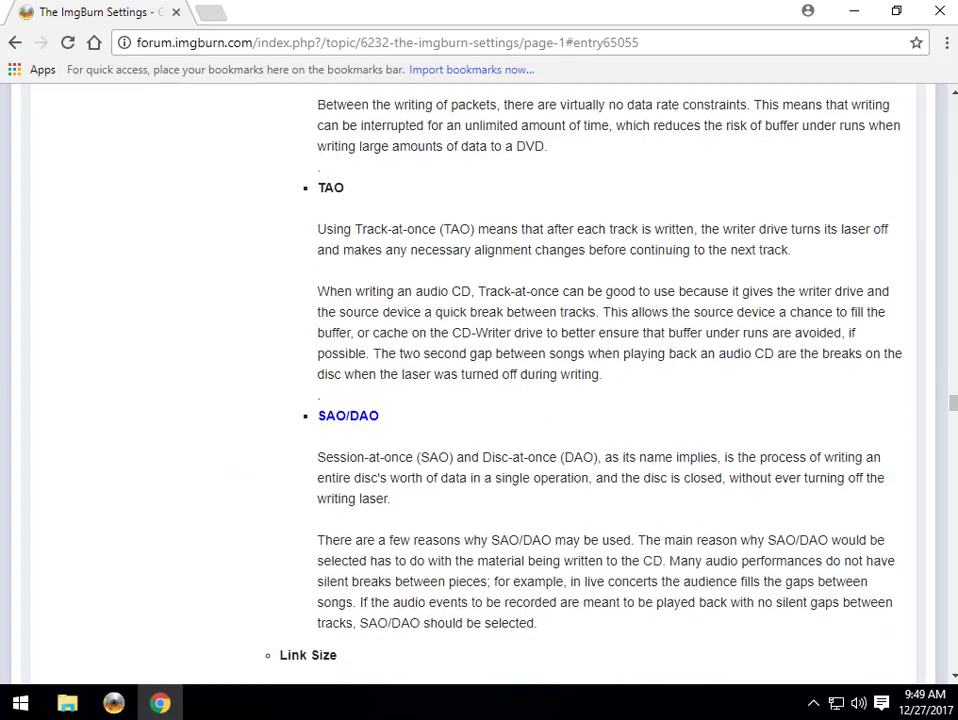
{"action": "scroll", "coordinate": [480, 400], "scroll_direction": "down", "scroll_amount": 20}
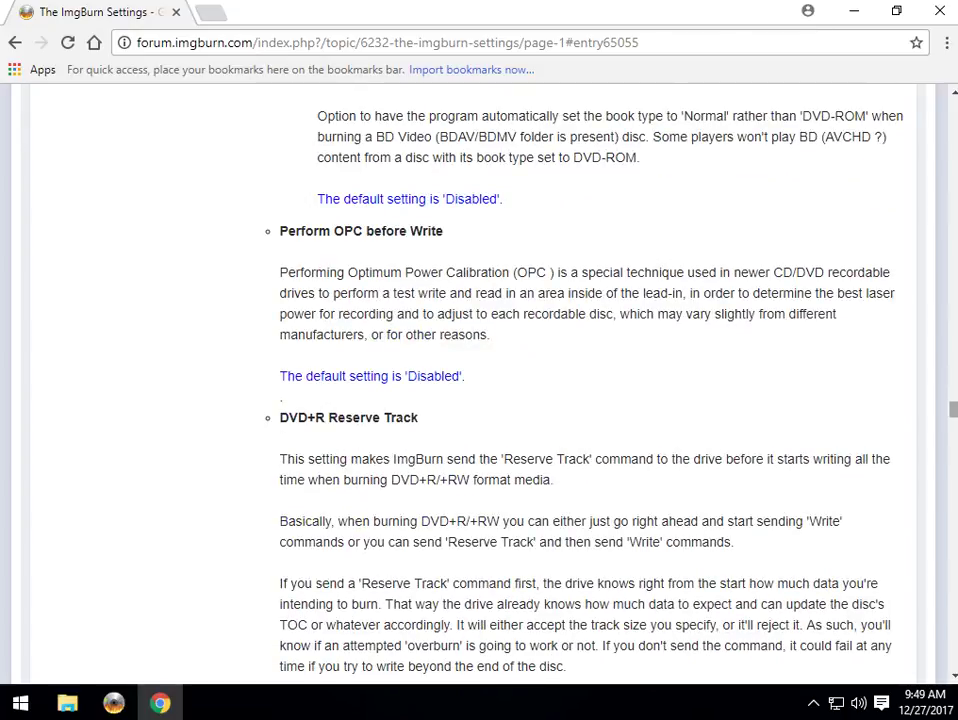
{"action": "scroll", "coordinate": [480, 400], "scroll_direction": "up", "scroll_amount": 20}
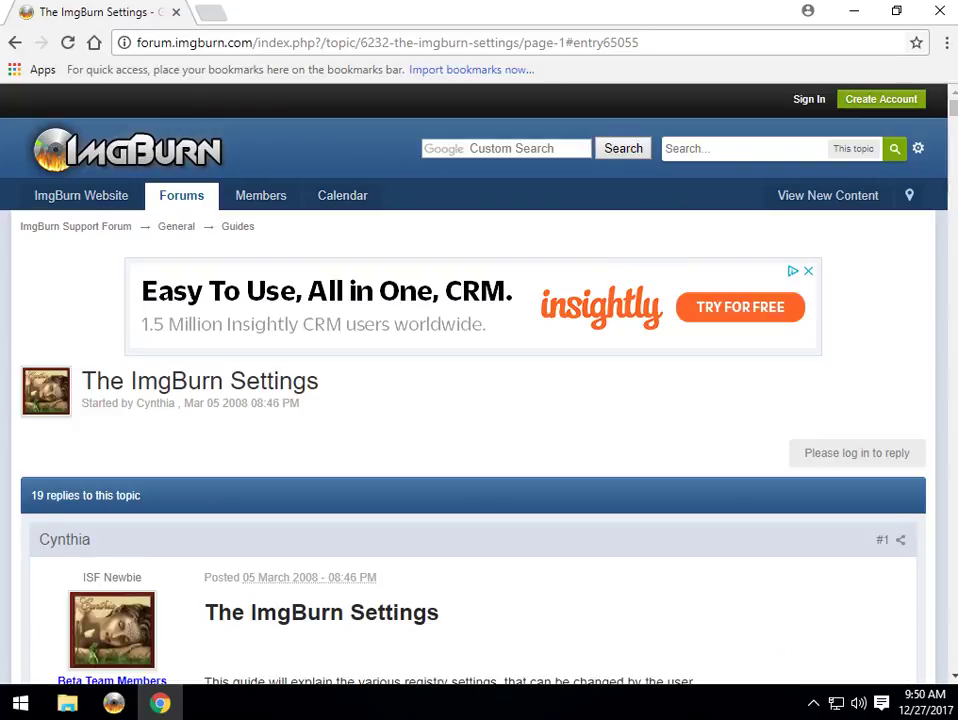
{"action": "left_click", "coordinate": [940, 11]}
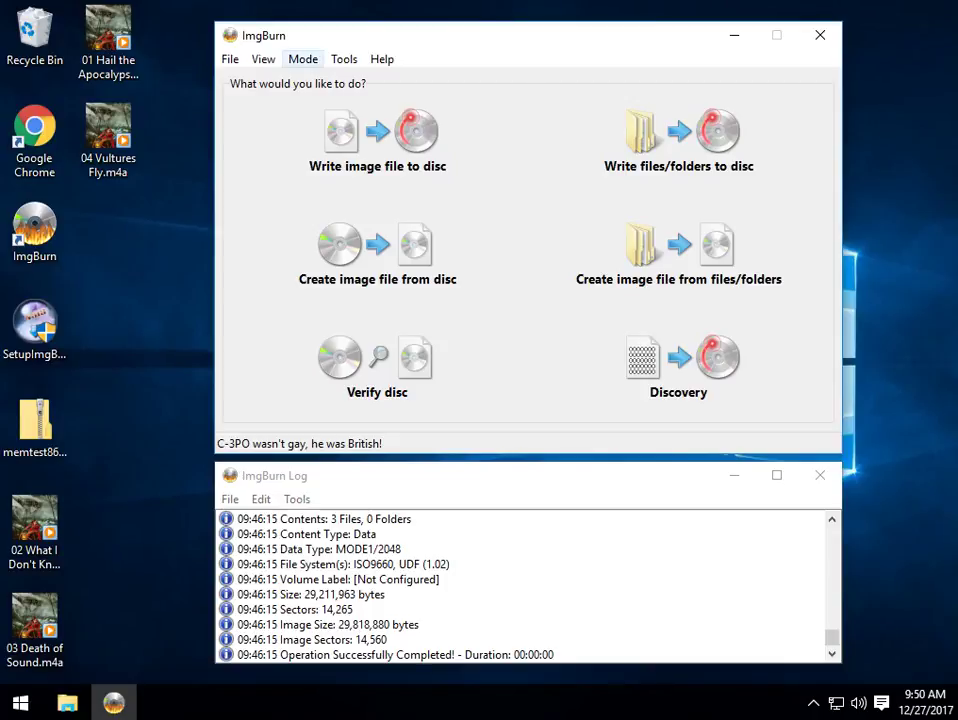
{"action": "left_click", "coordinate": [303, 59]}
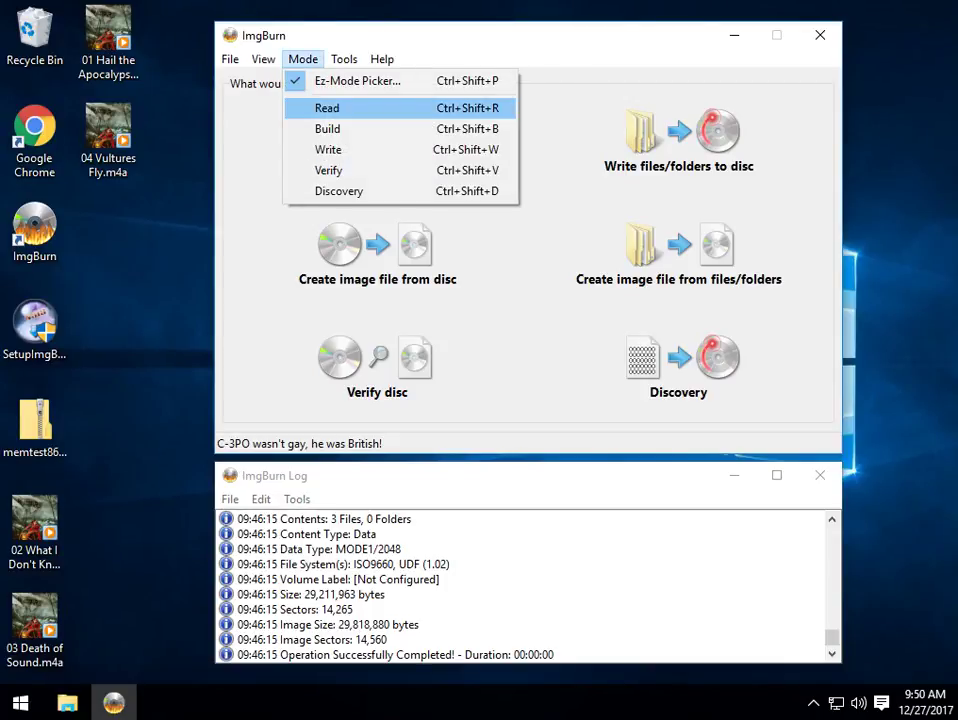
{"action": "key", "text": "Escape"}
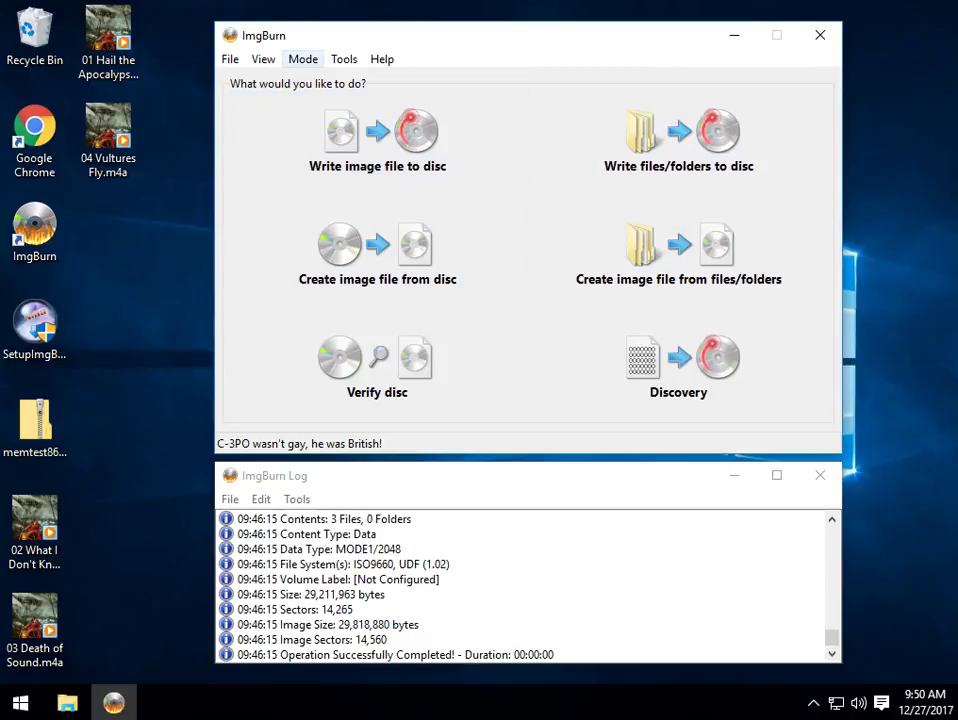
{"action": "left_click", "coordinate": [303, 59]}
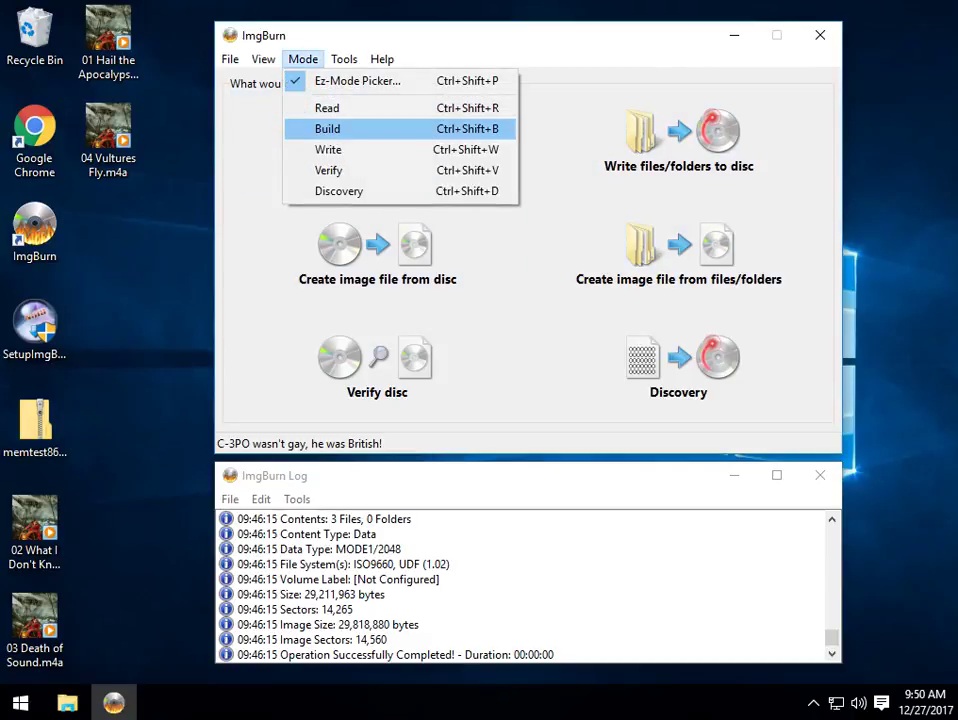
{"action": "left_click", "coordinate": [165, 270]}
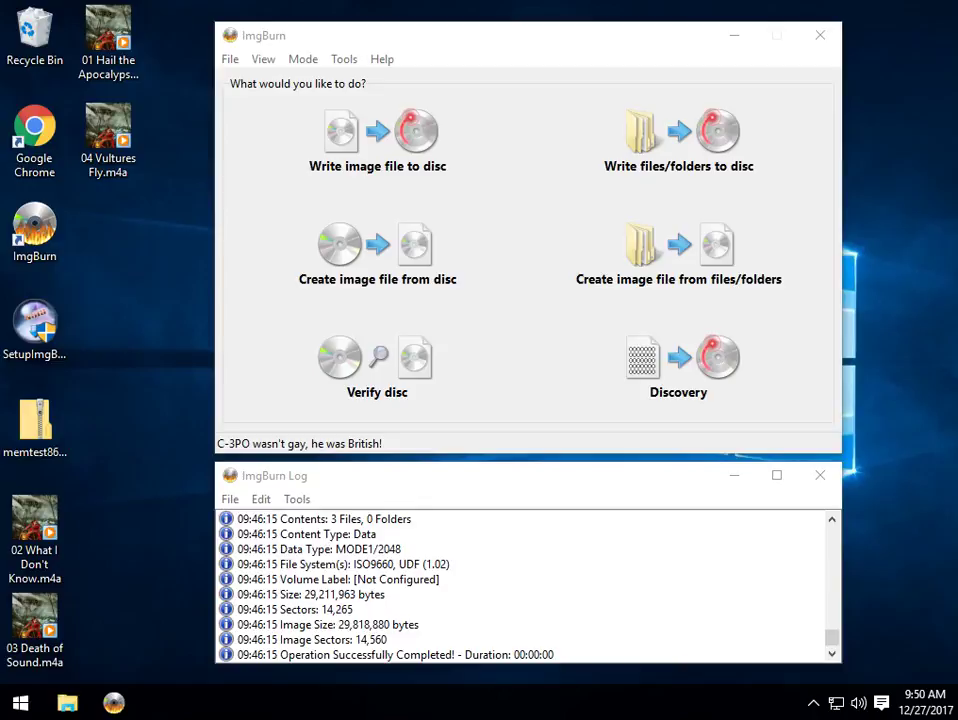
{"action": "left_click", "coordinate": [382, 59]}
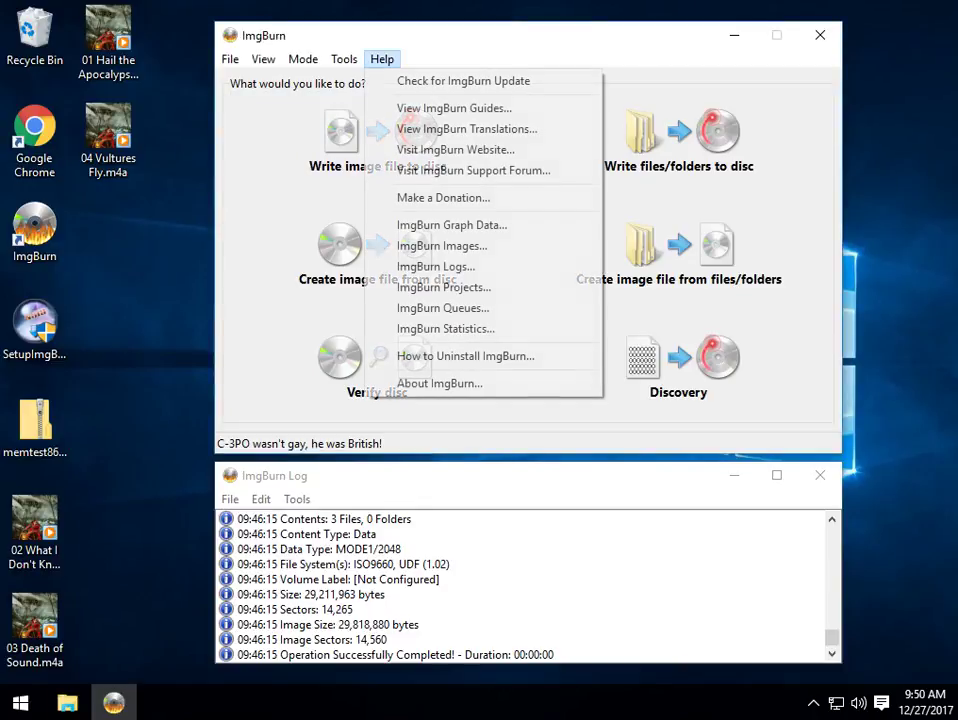
{"action": "left_click", "coordinate": [382, 59]}
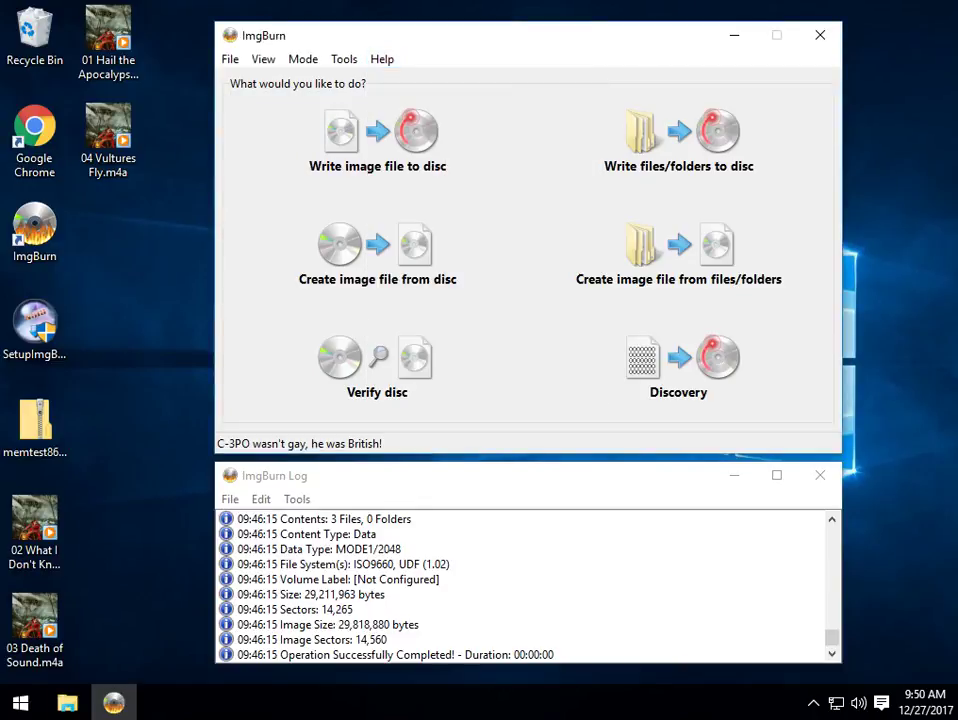